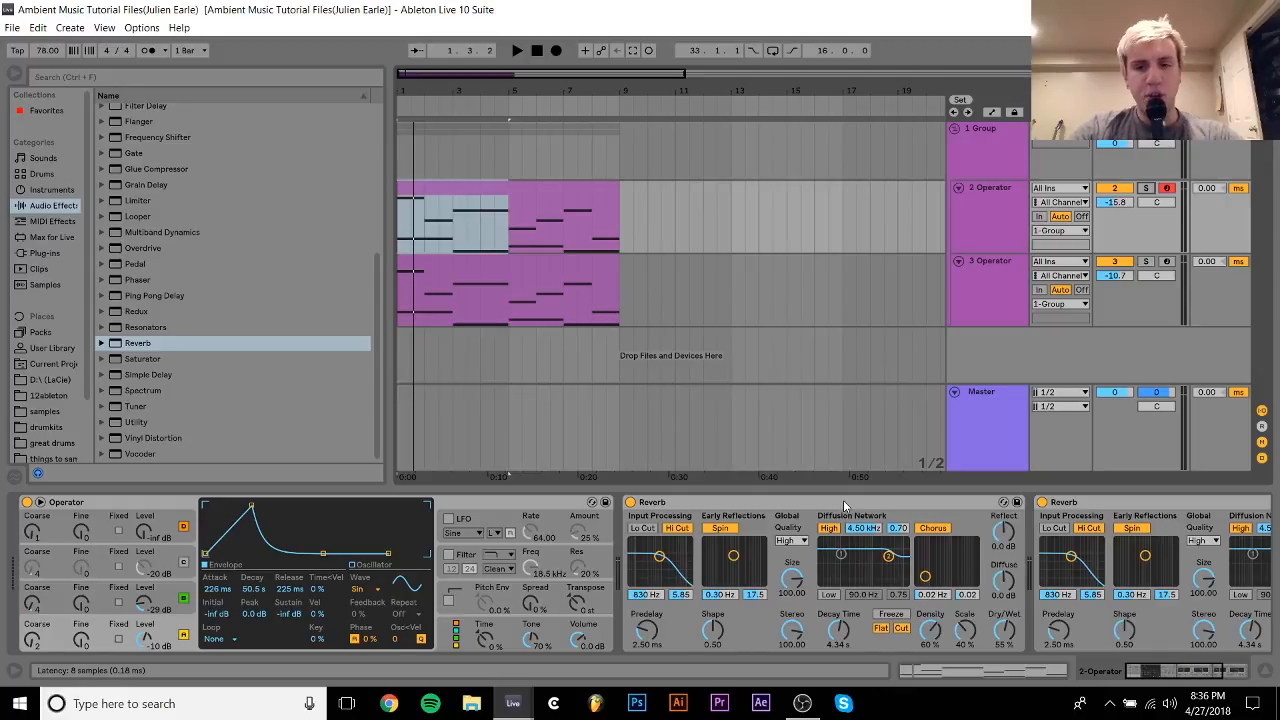
Select the clips on both Operator tracks across bars 1 to 9 and inspect the 2 Operator clip.
{"action": "left_click", "coordinate": [986, 216]}
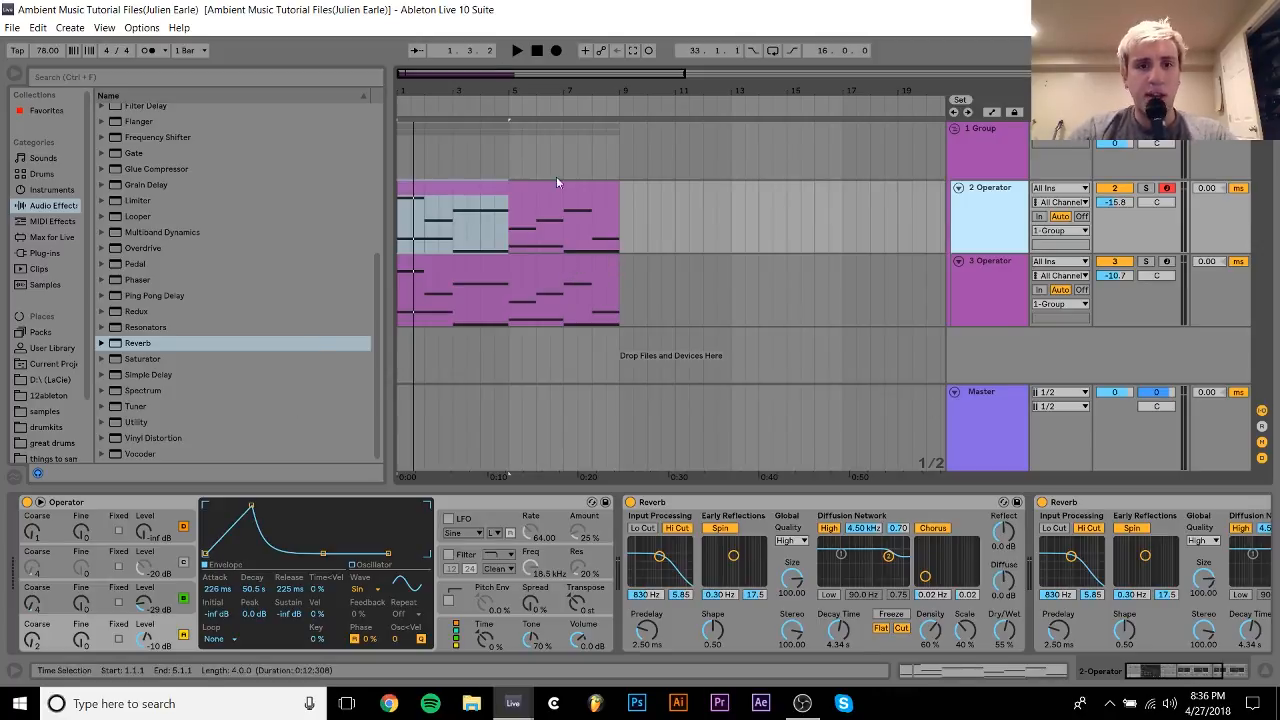
{"action": "left_click_drag", "start_coordinate": [622, 236], "coordinate": [332, 298]}
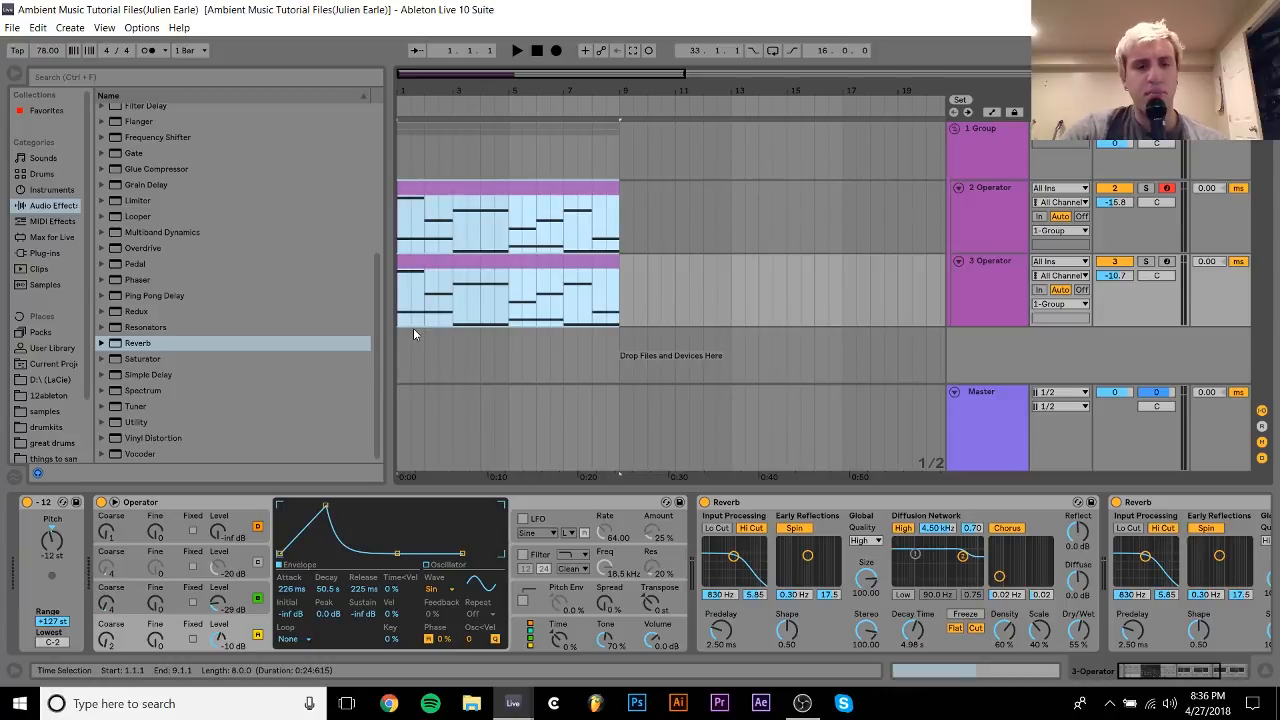
{"action": "double_click", "coordinate": [497, 198]}
{"action": "left_click", "coordinate": [1188, 673]}
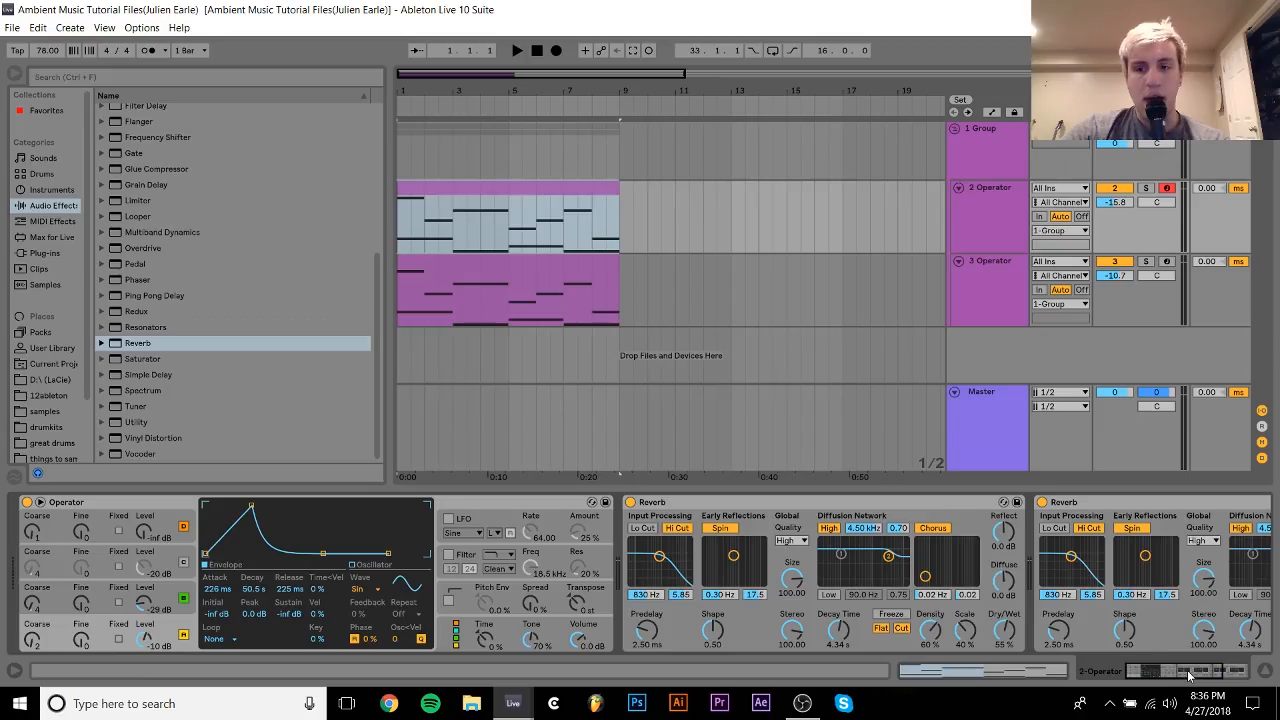
Play the 2 Operator and 3 Operator tracks soloed in turn, stop playback and clear the solo.
{"action": "left_click", "coordinate": [1146, 189]}
{"action": "key", "text": "space"}
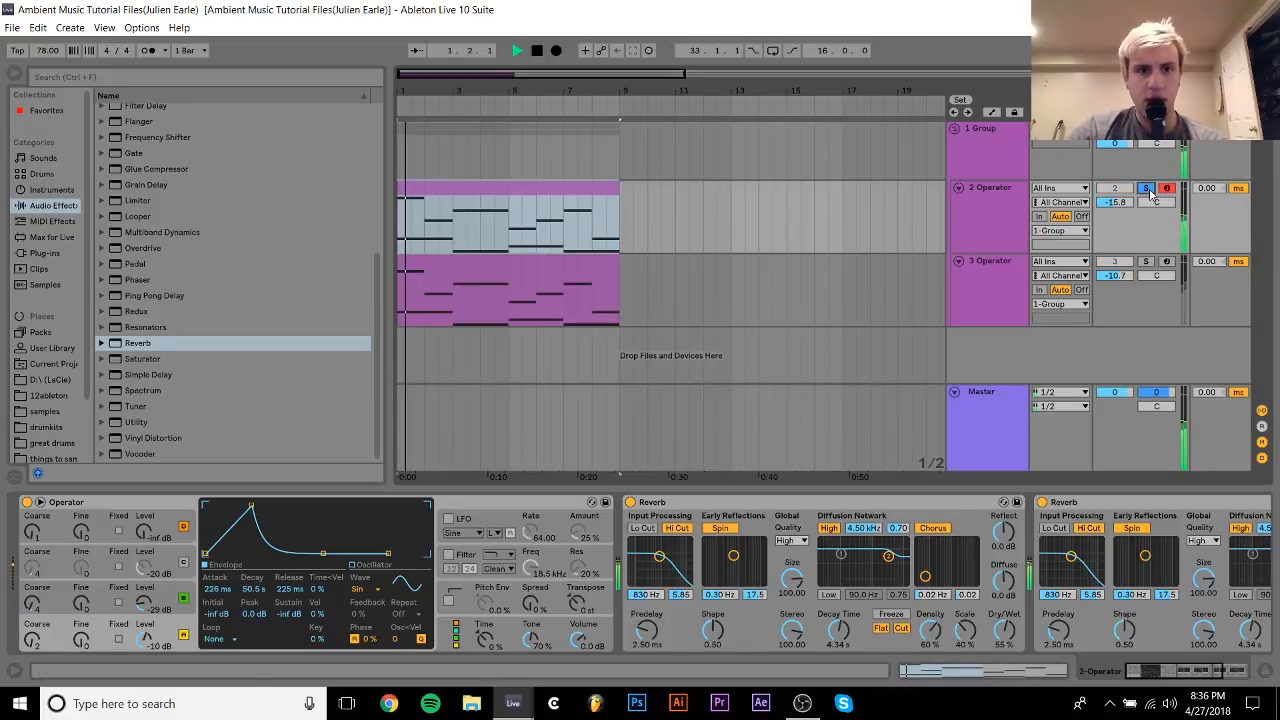
{"action": "left_click", "coordinate": [1147, 263]}
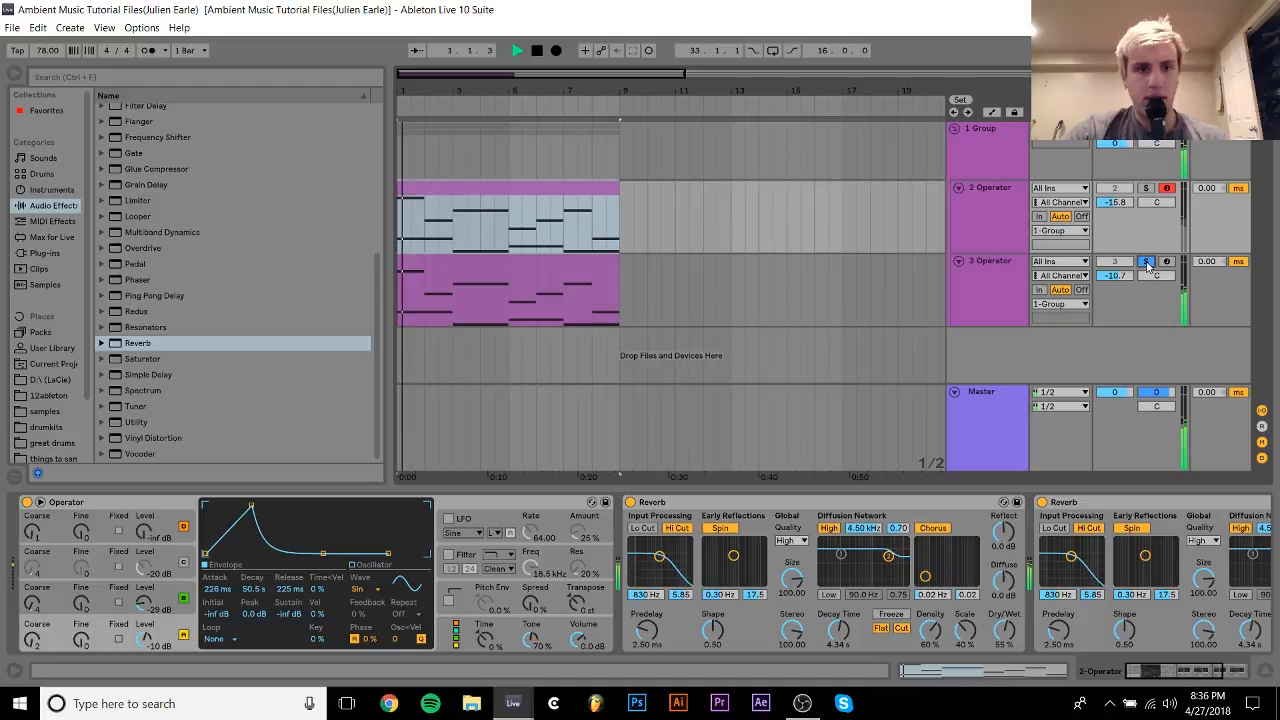
{"action": "key", "text": "space"}
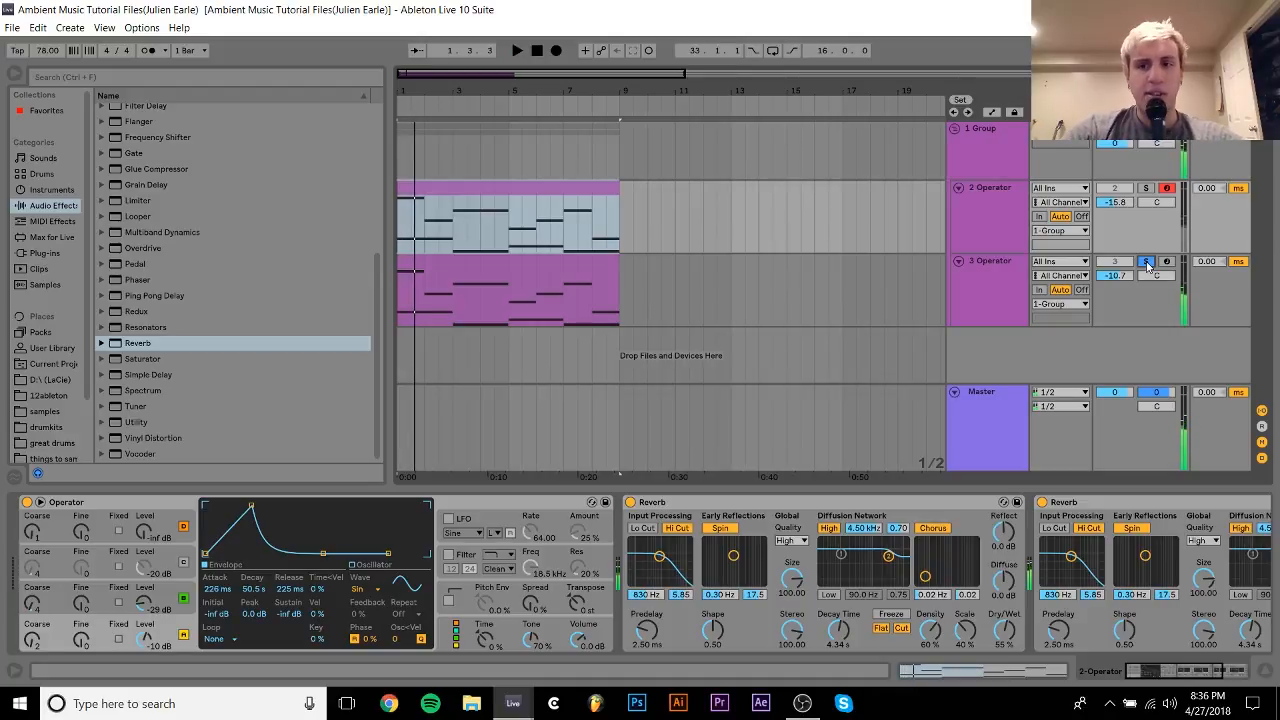
{"action": "left_click", "coordinate": [1147, 263]}
Compare the device chains of the 2 Operator and 3 Operator tracks and display the list of available instruments.
{"action": "left_click", "coordinate": [991, 222]}
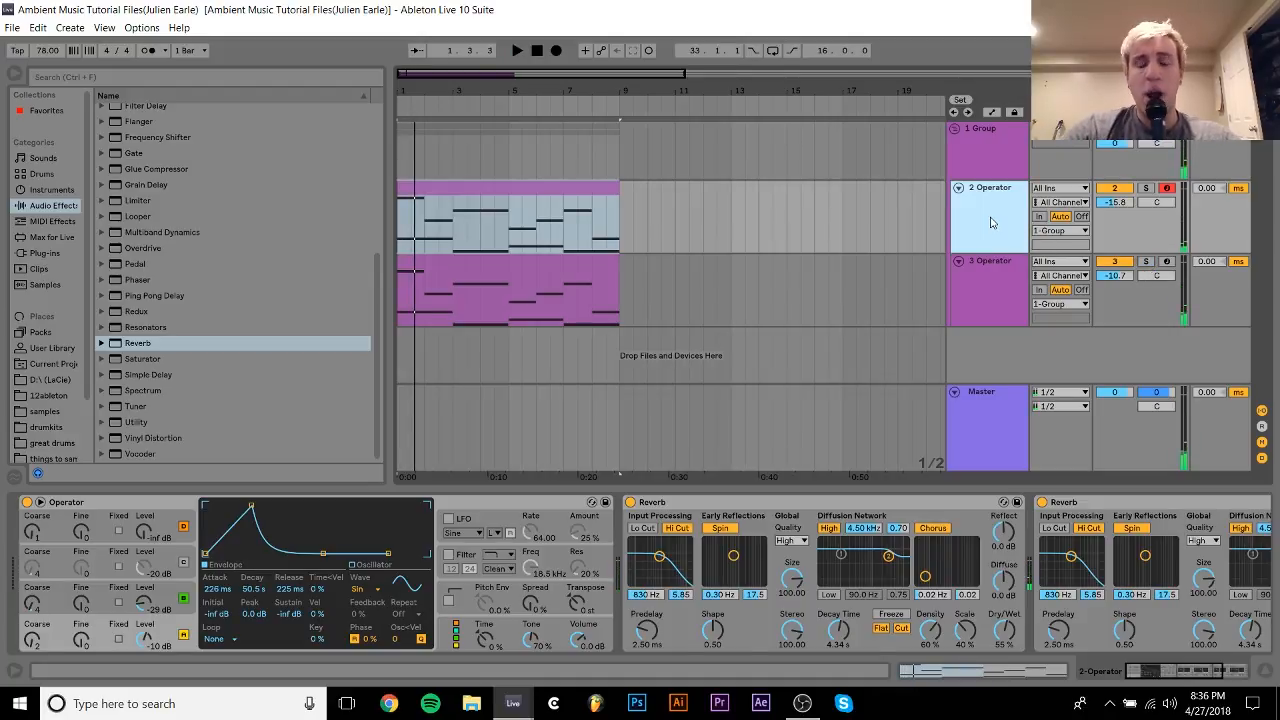
{"action": "left_click", "coordinate": [994, 276]}
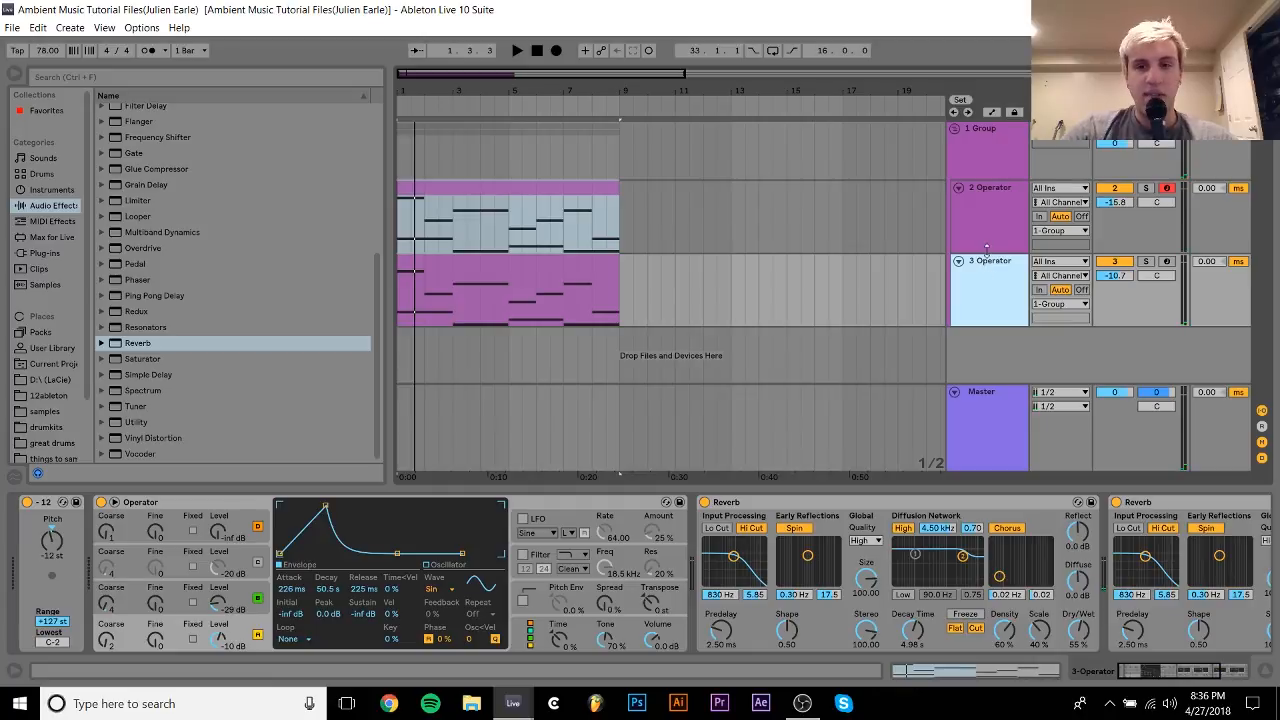
{"action": "left_click", "coordinate": [988, 245]}
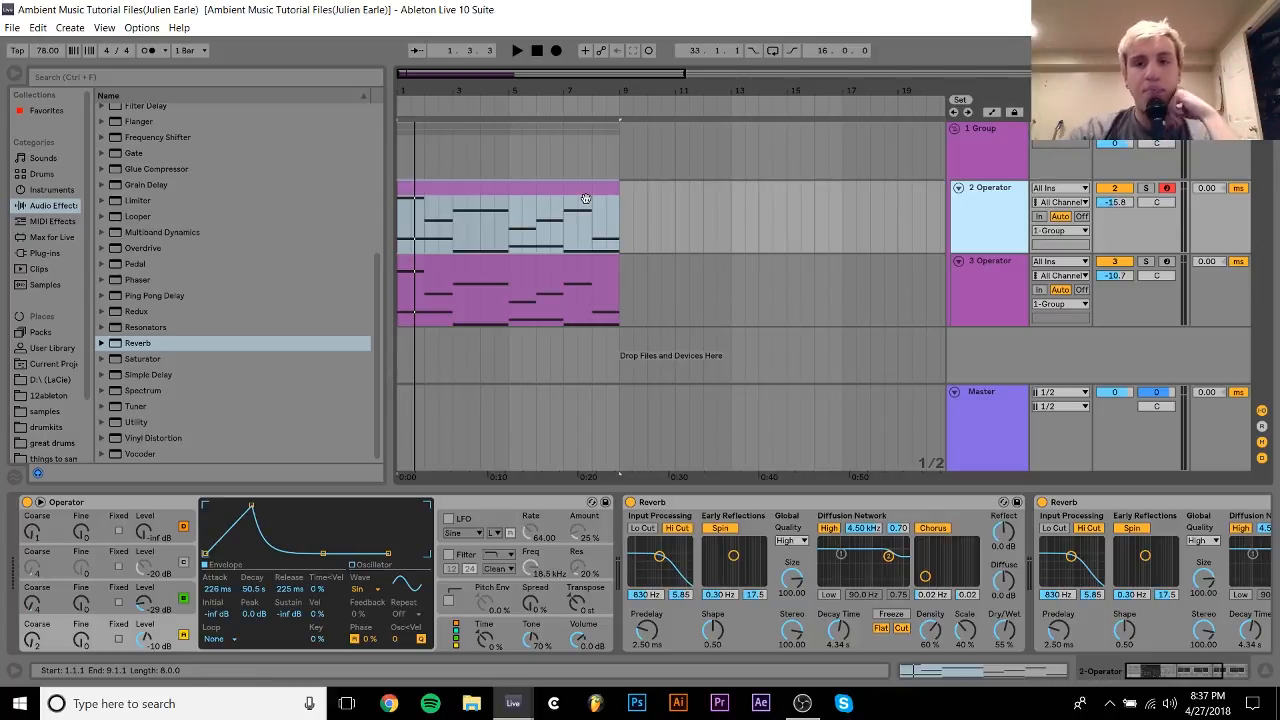
{"action": "left_click", "coordinate": [966, 301]}
{"action": "left_click", "coordinate": [994, 247]}
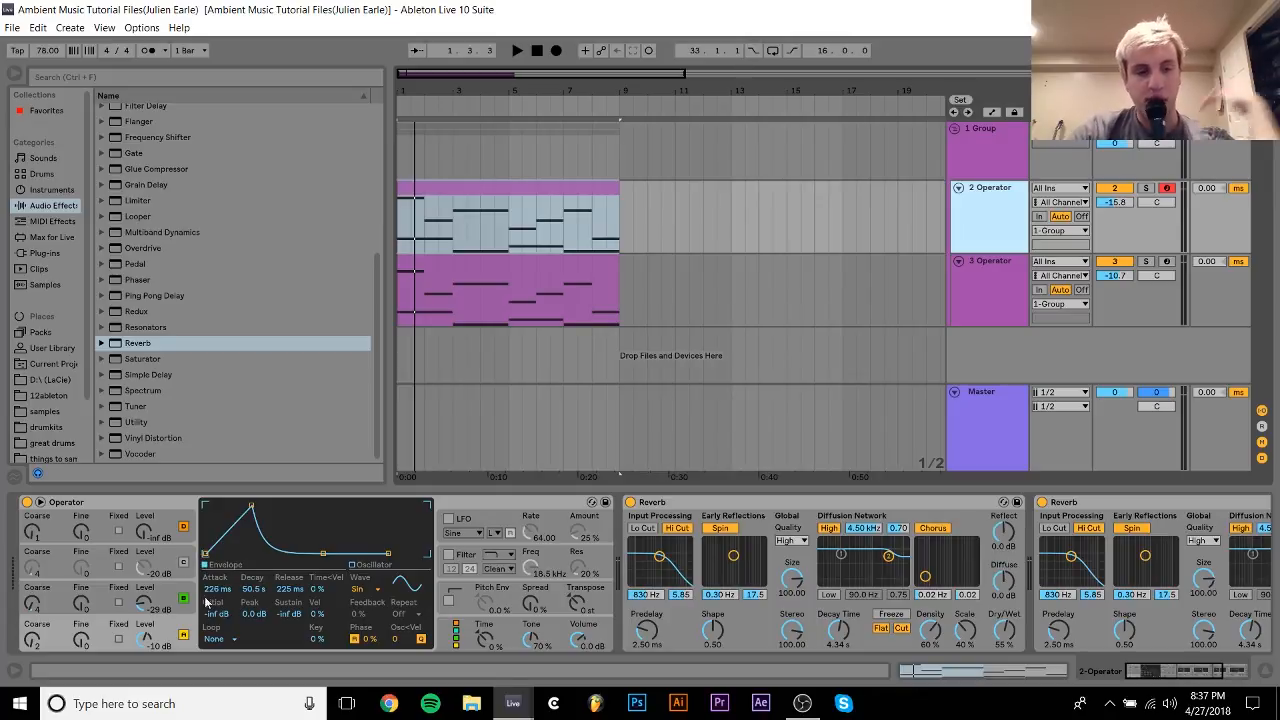
{"action": "left_click", "coordinate": [997, 320]}
{"action": "left_click", "coordinate": [40, 190]}
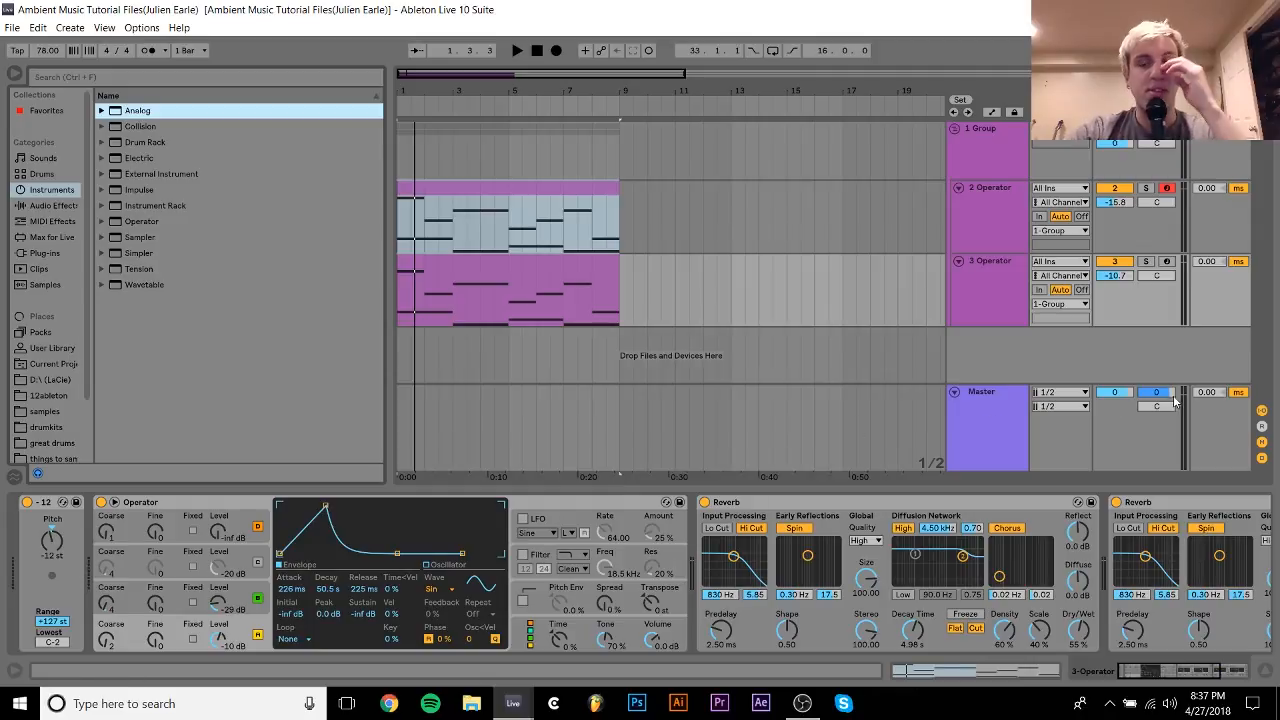
Solo the 2 Operator track and arm it for recording in place of 3 Operator.
{"action": "left_click", "coordinate": [1166, 262]}
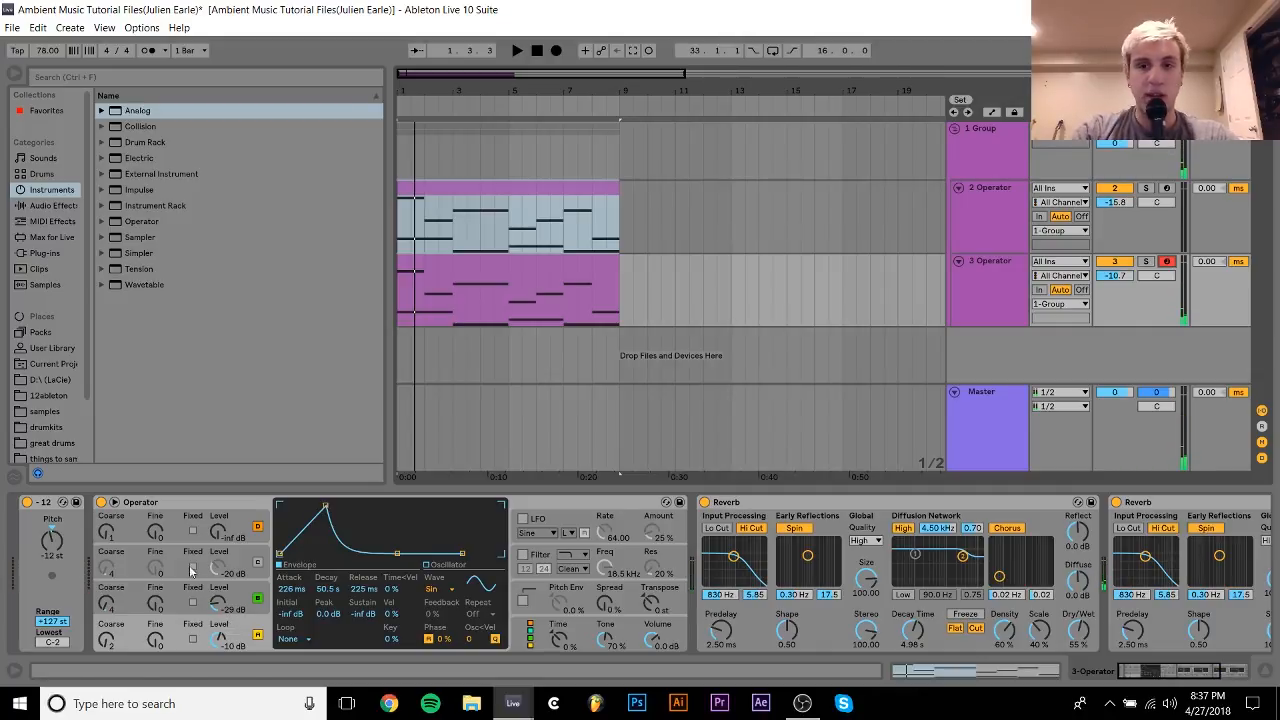
{"action": "left_click", "coordinate": [977, 242]}
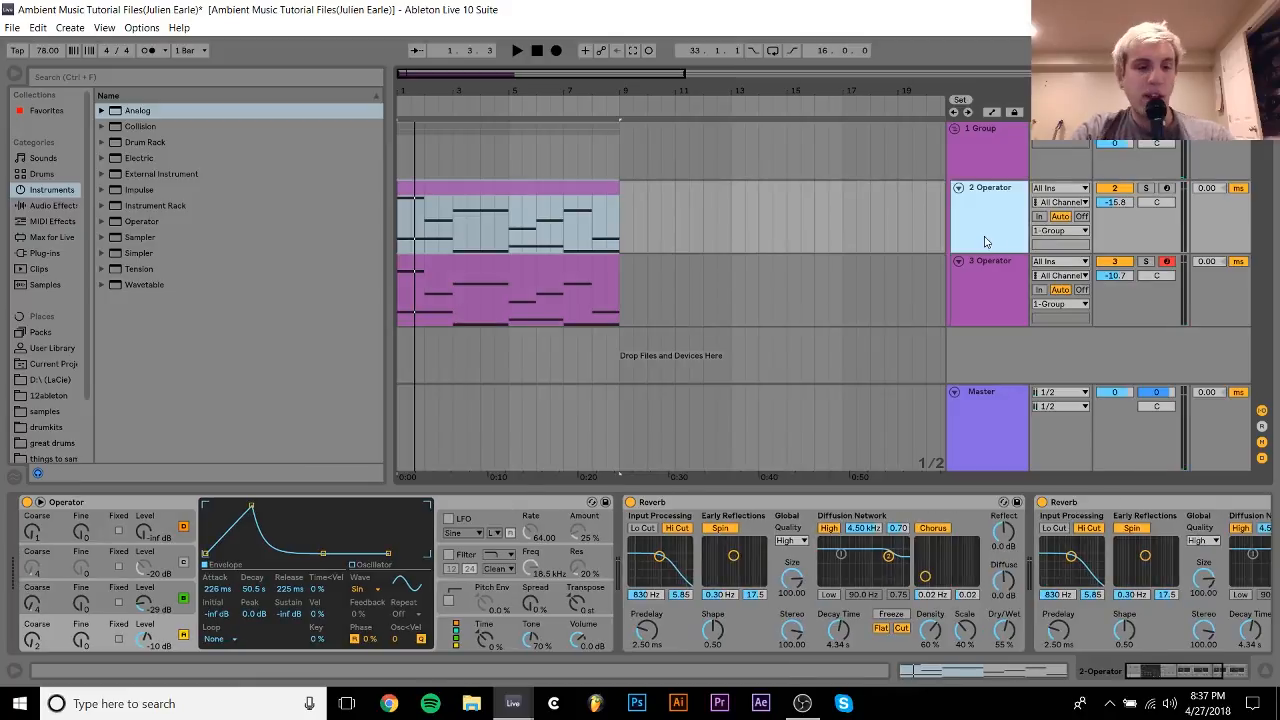
{"action": "left_click", "coordinate": [1147, 192]}
{"action": "left_click", "coordinate": [1166, 190]}
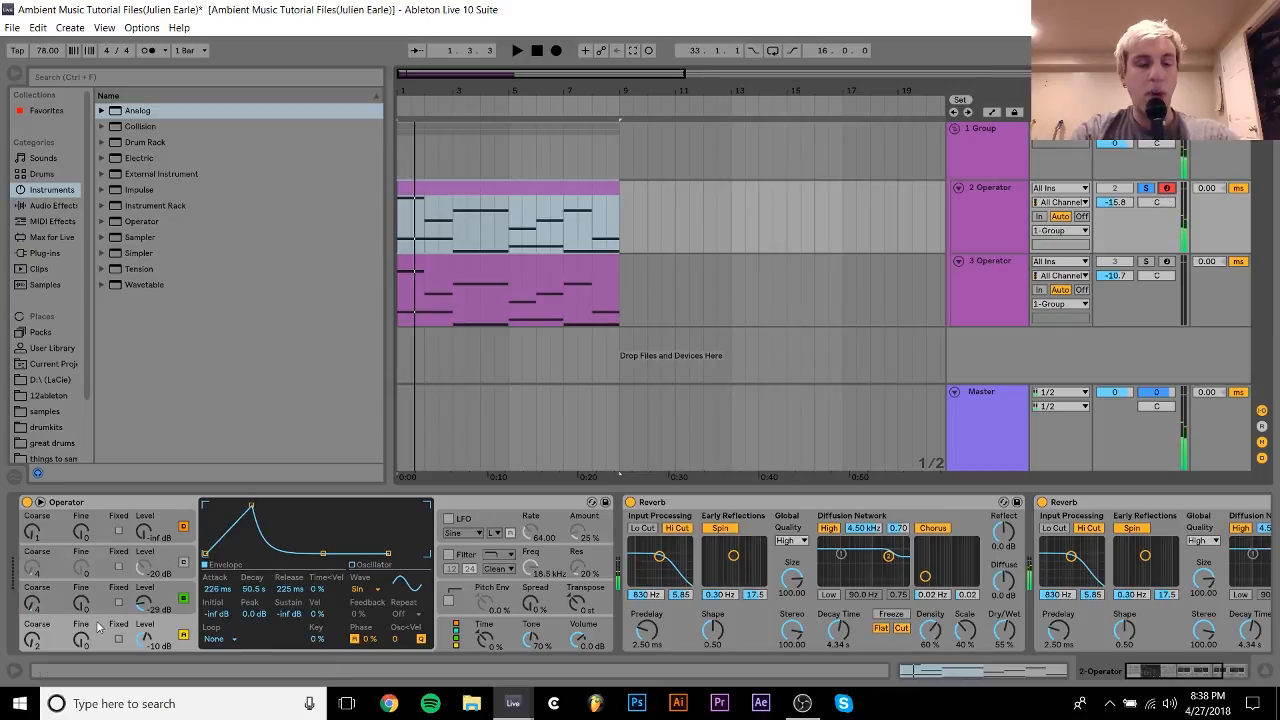
Examine the oscillator A and B envelopes and the algorithm settings of the Operator on the 2 Operator track.
{"action": "left_click", "coordinate": [182, 612]}
{"action": "left_click", "coordinate": [183, 628]}
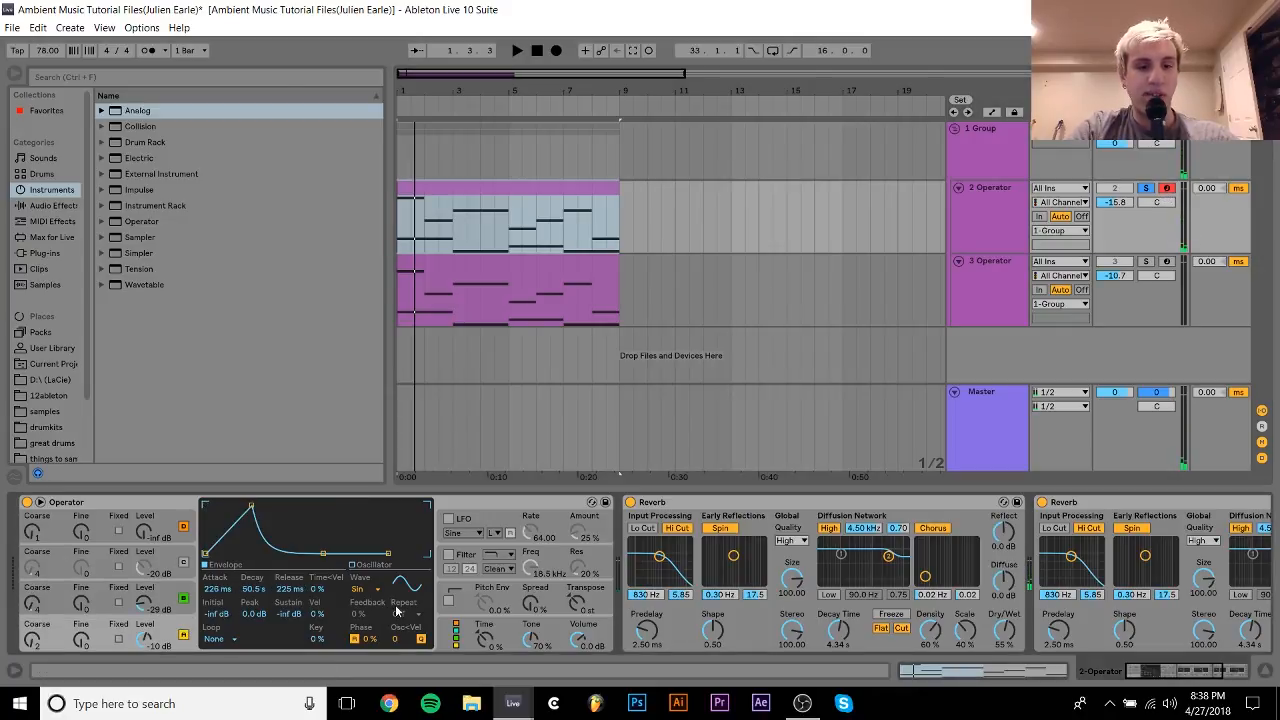
{"action": "left_click", "coordinate": [457, 634]}
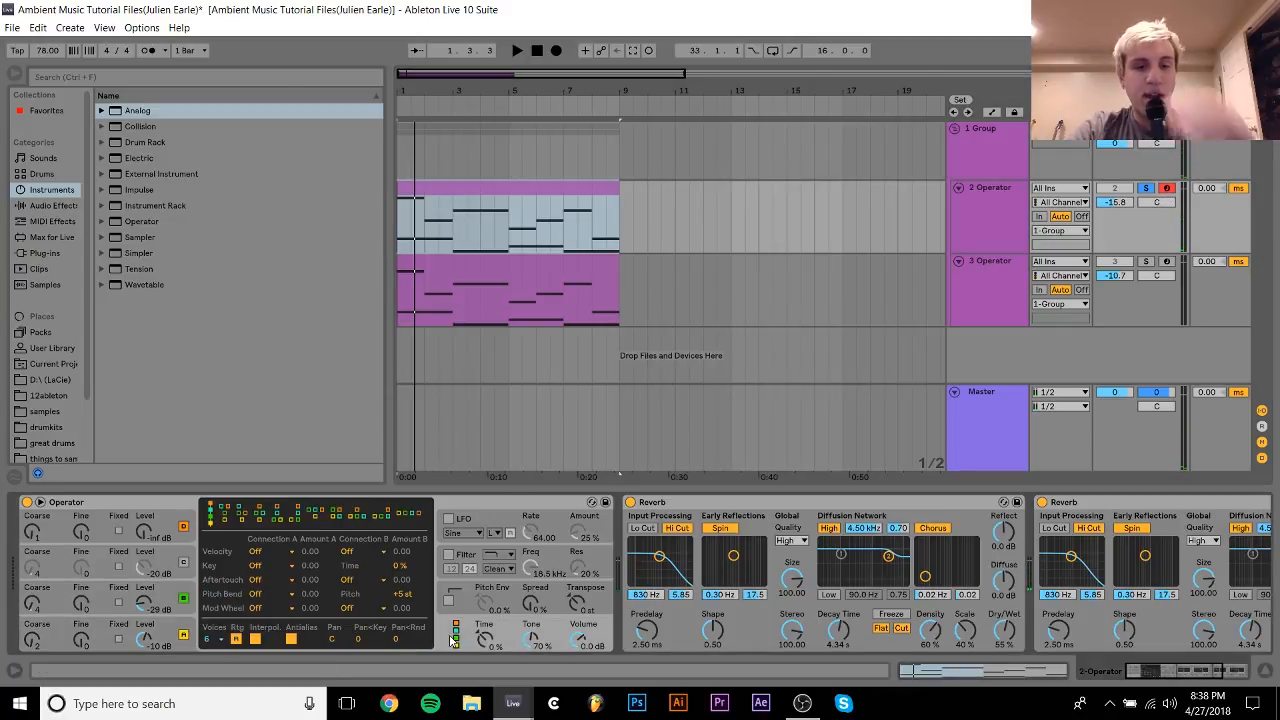
{"action": "left_click", "coordinate": [182, 633]}
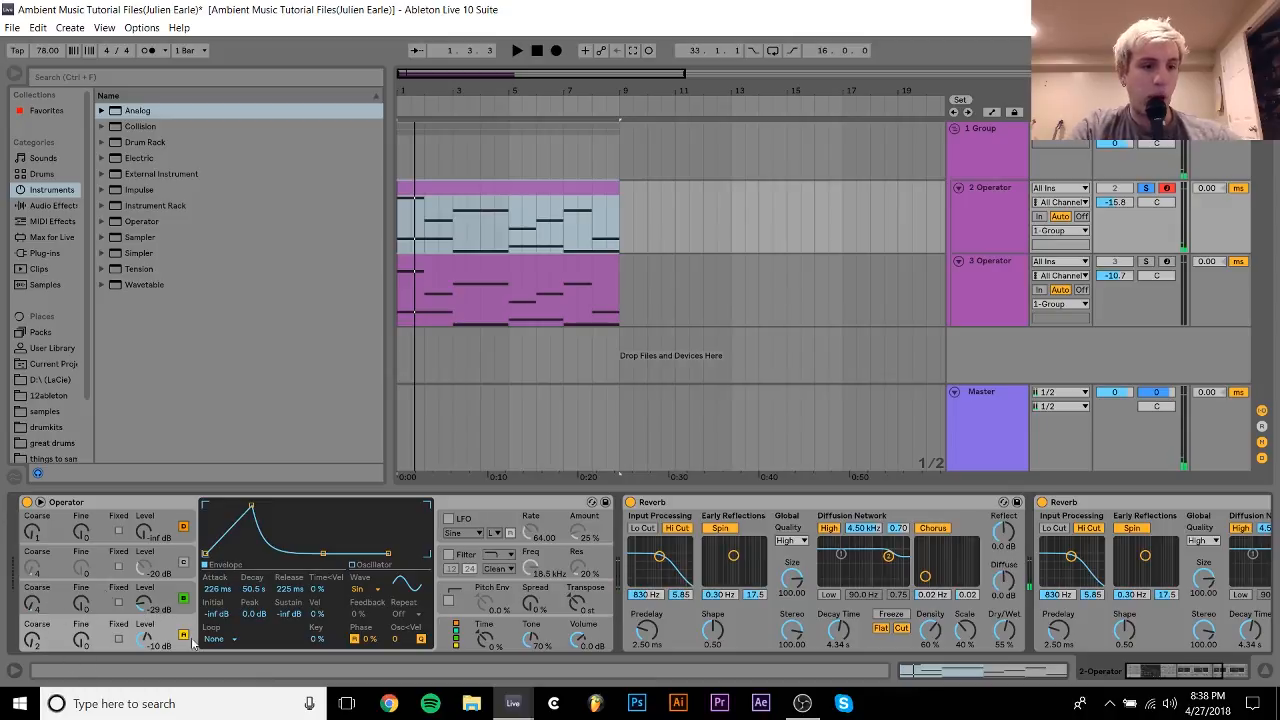
{"action": "left_click", "coordinate": [190, 590]}
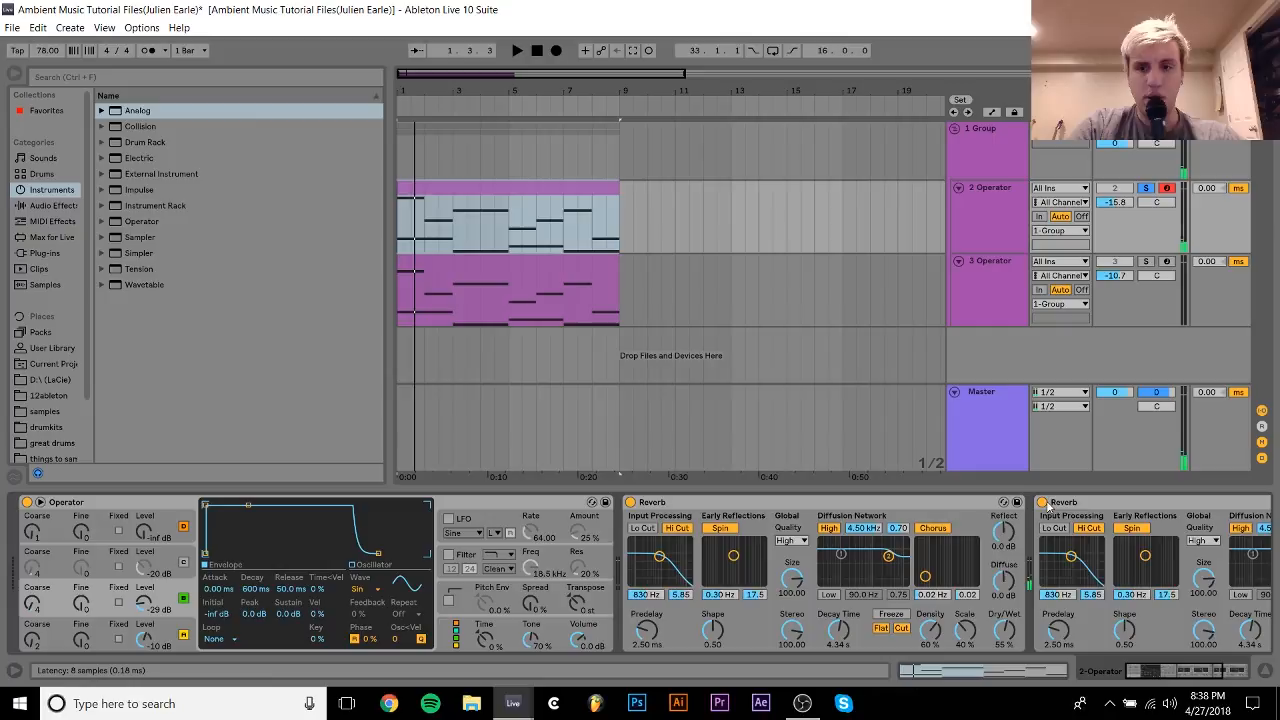
Switch off both Reverb devices on 2 Operator and the haas effect rack on the 1 Group track.
{"action": "left_click", "coordinate": [1044, 503]}
{"action": "left_click", "coordinate": [630, 502]}
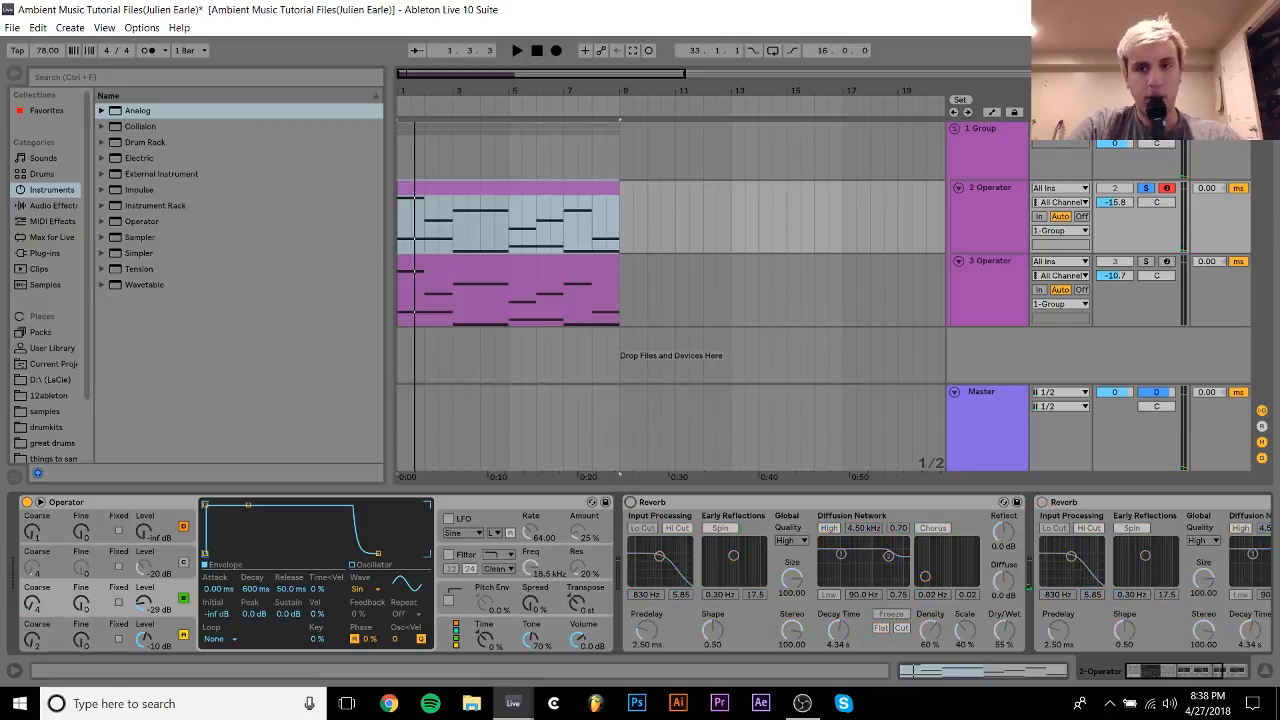
{"action": "left_click", "coordinate": [970, 157]}
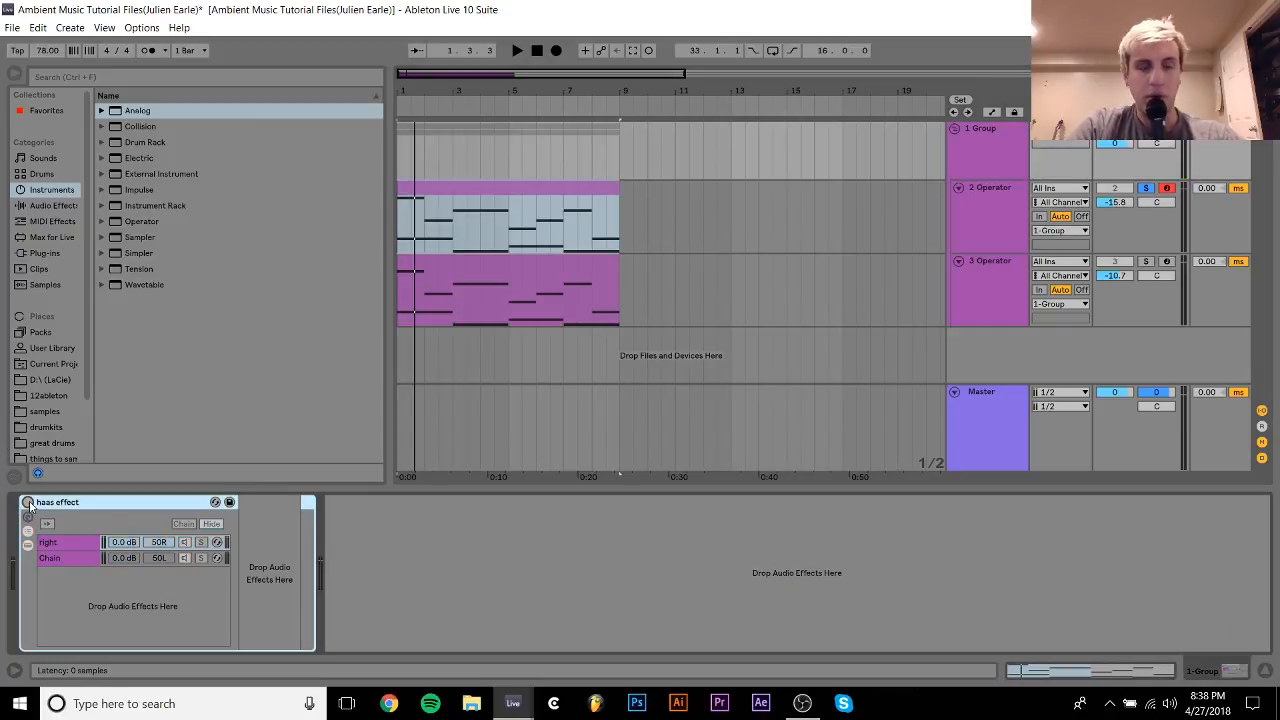
Switch both Reverb devices on the 2 Operator track back on.
{"action": "left_click", "coordinate": [977, 224]}
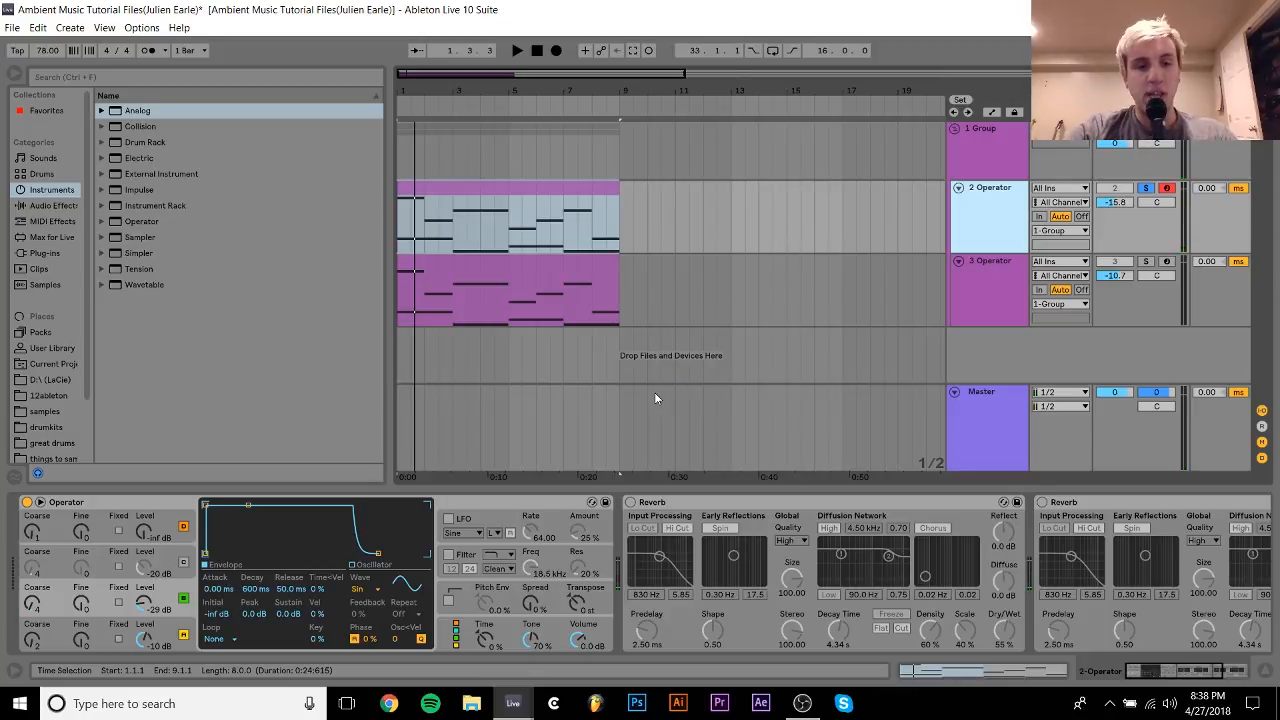
{"action": "left_click", "coordinate": [630, 502]}
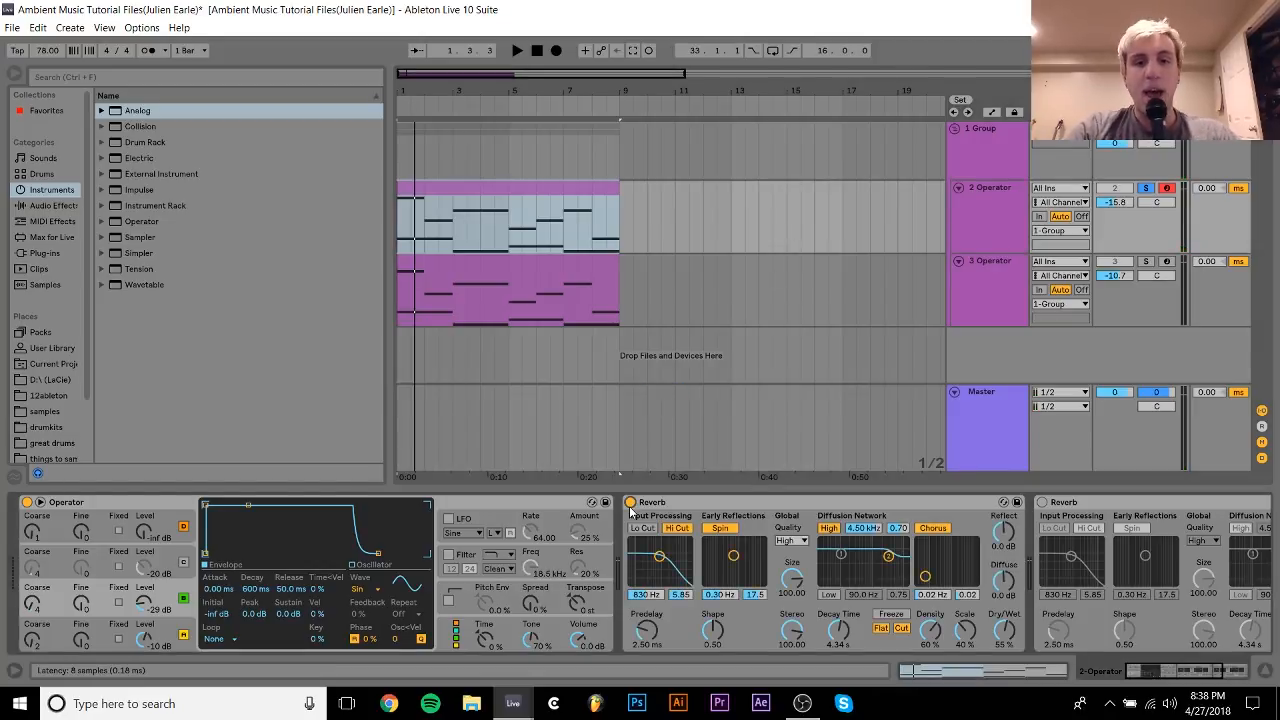
{"action": "left_click", "coordinate": [1043, 502]}
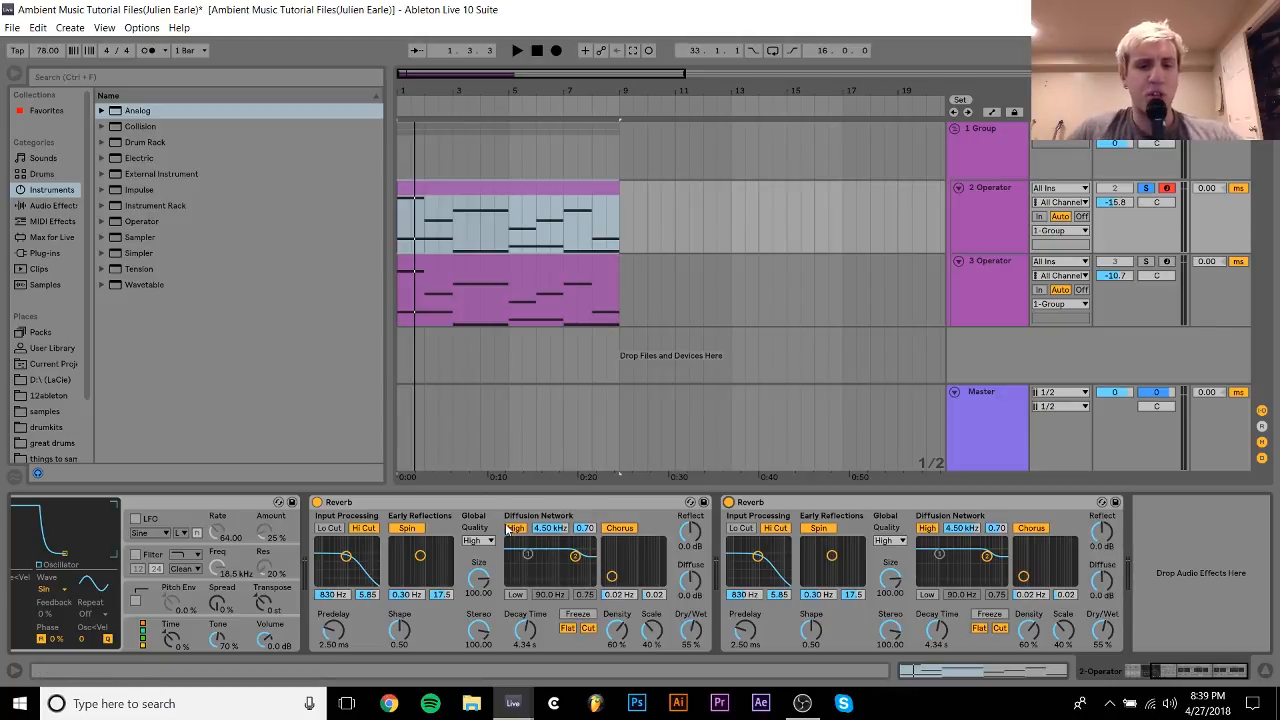
Try 75% Dry/Wet and a much longer Decay Time on the first Reverb with the second Reverb switched off.
{"action": "left_click", "coordinate": [729, 502]}
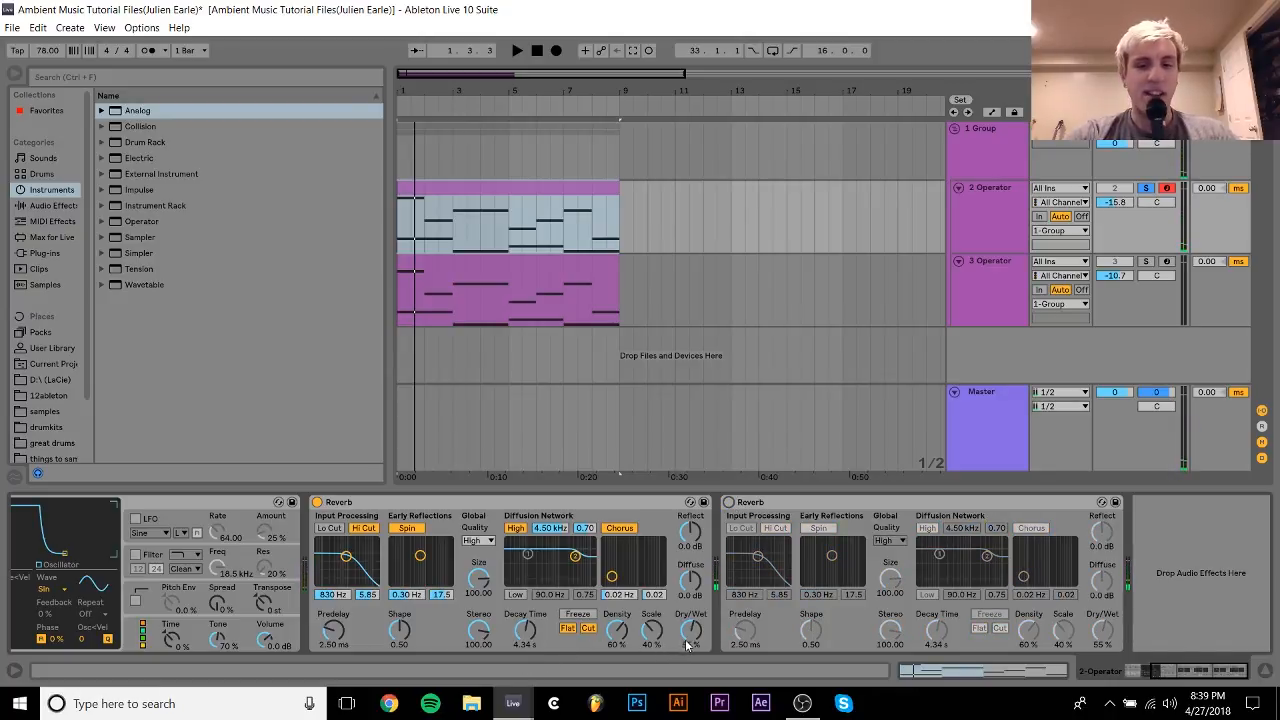
{"action": "left_click_drag", "start_coordinate": [690, 630], "coordinate": [690, 598]}
{"action": "left_click_drag", "start_coordinate": [528, 640], "coordinate": [528, 635]}
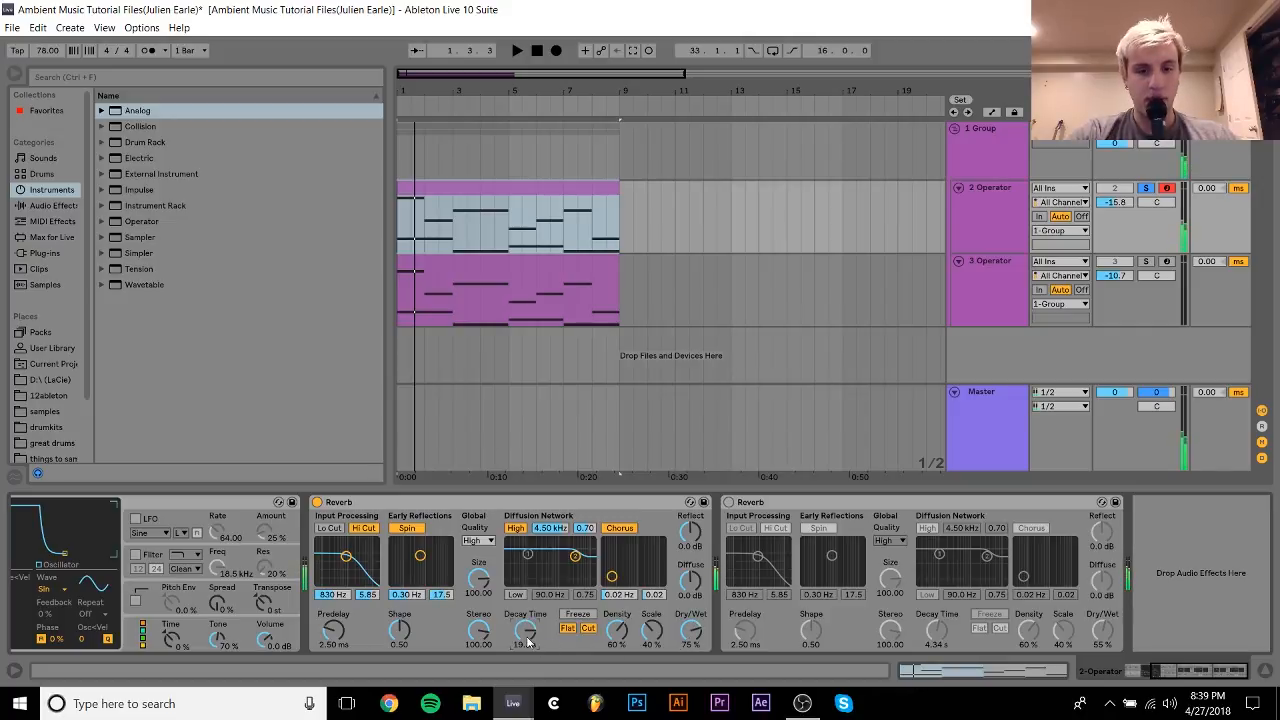
Undo the Dry/Wet and Decay Time changes on the first Reverb and reactivate the second Reverb.
{"action": "key", "text": "ctrl+z"}
{"action": "key", "text": "ctrl+z"}
{"action": "key", "text": "ctrl+z"}
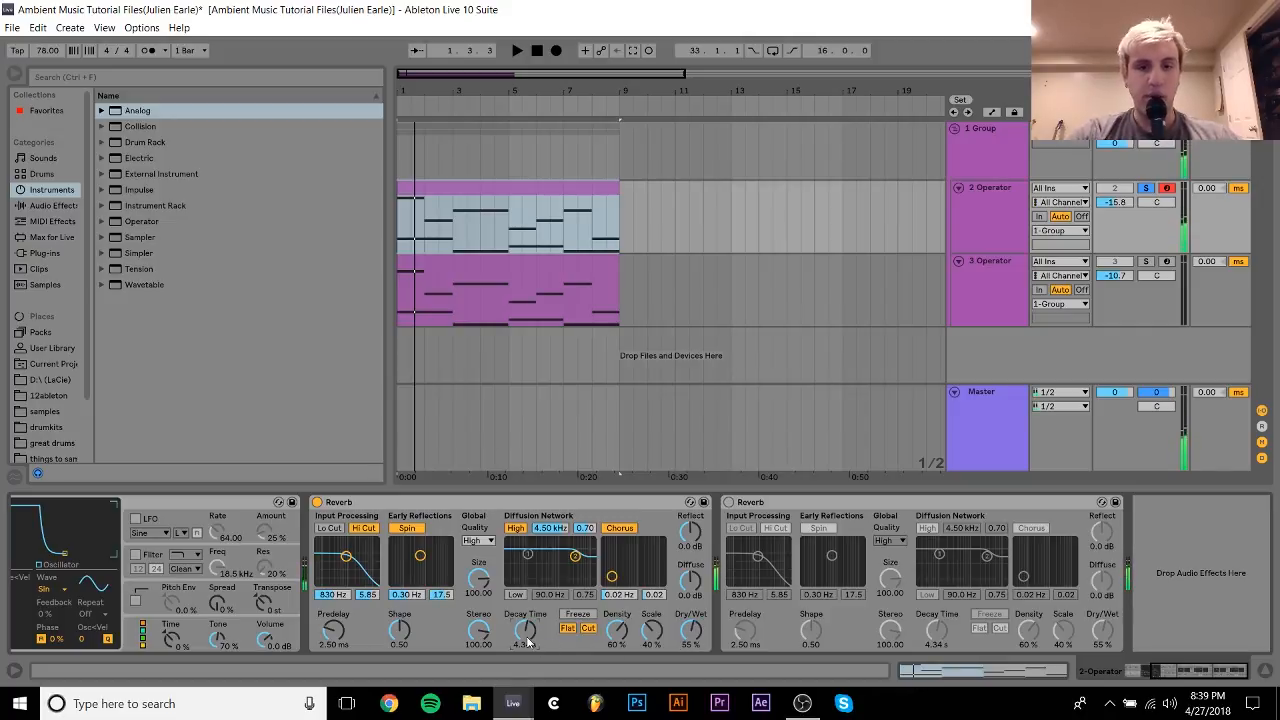
{"action": "left_click", "coordinate": [728, 502]}
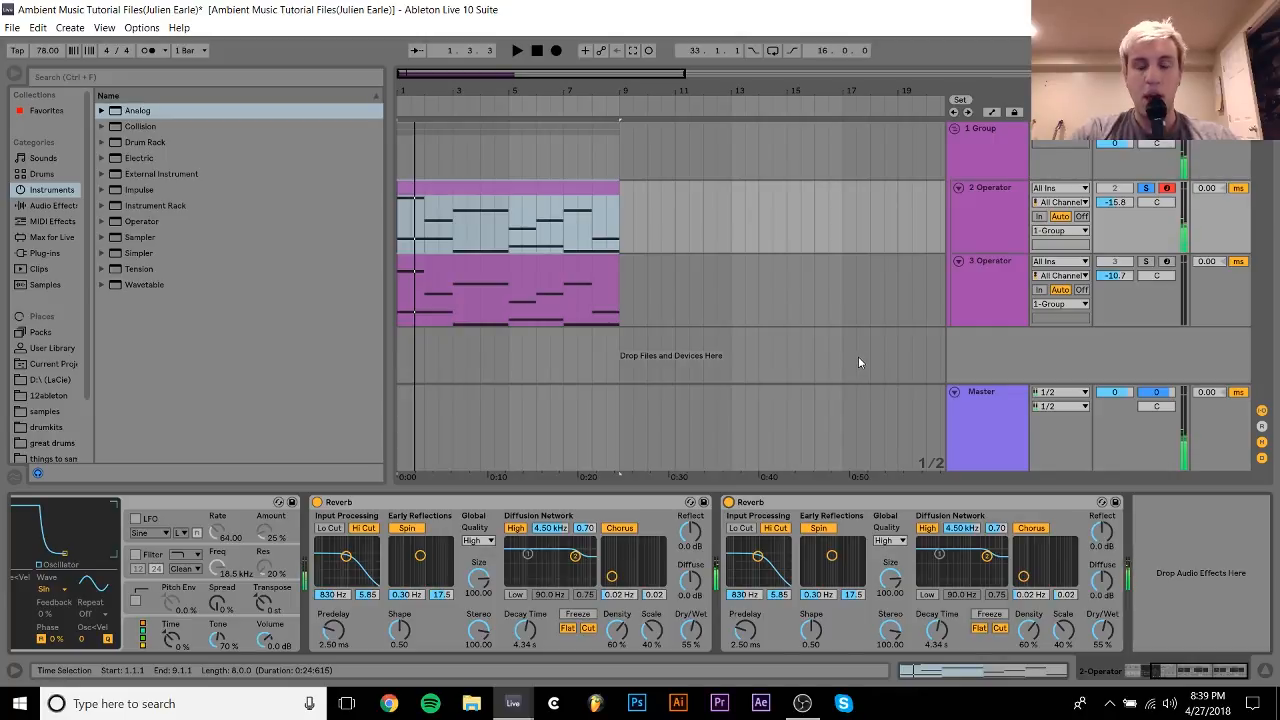
Solo the 3 Operator track and arm it for recording in place of 2 Operator.
{"action": "left_click", "coordinate": [993, 266]}
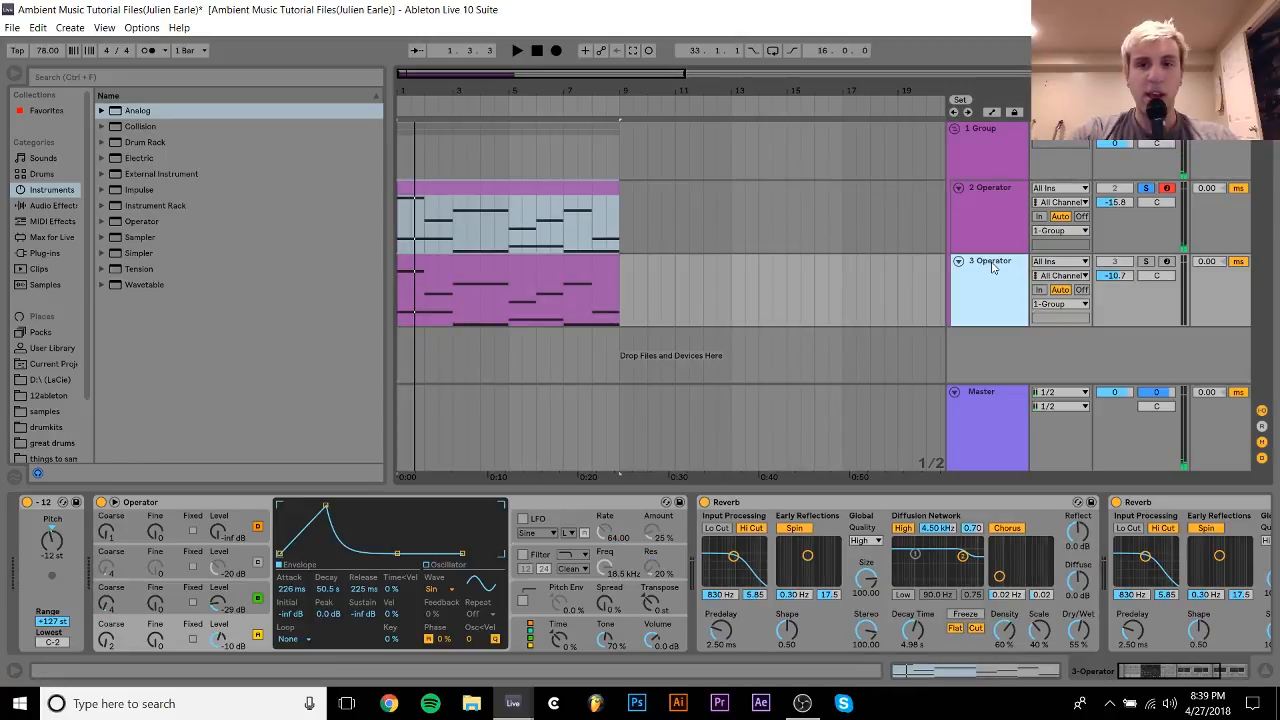
{"action": "left_click", "coordinate": [1145, 261]}
{"action": "left_click", "coordinate": [1166, 262]}
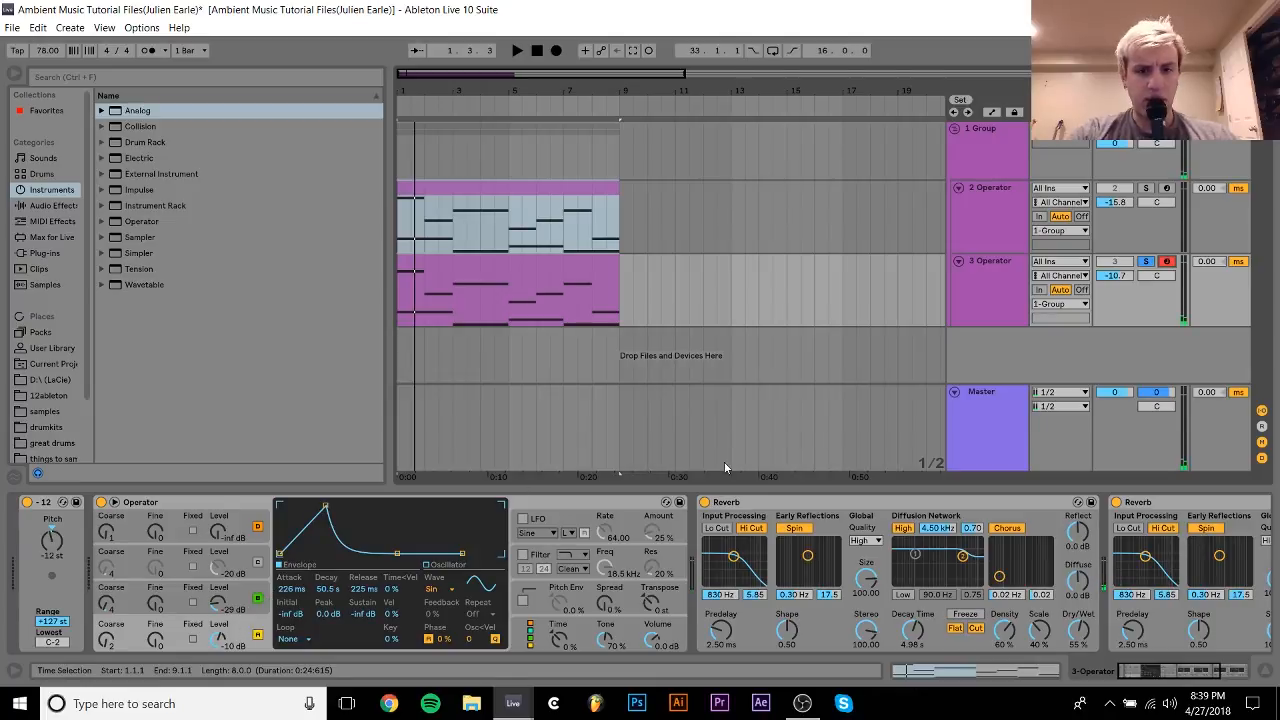
Bypass the Reverb devices on 3 Operator and examine the envelopes of its oscillators B and A.
{"action": "left_click", "coordinate": [704, 502]}
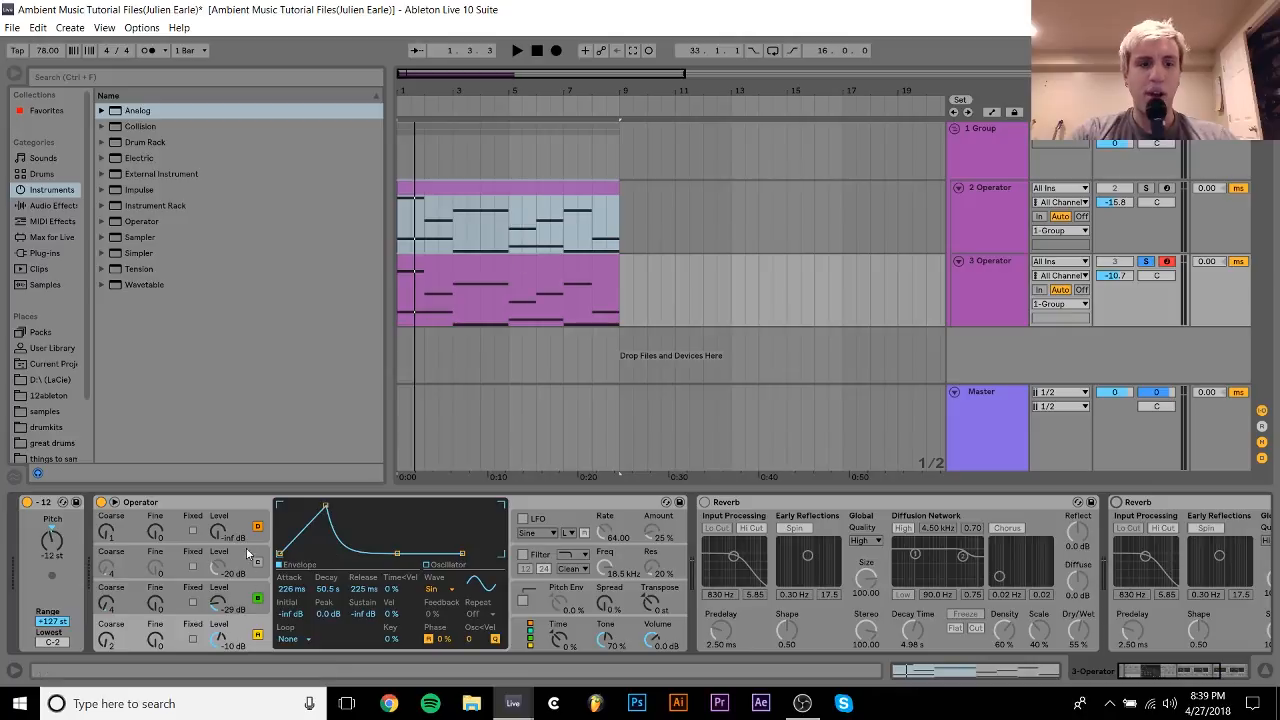
{"action": "left_click", "coordinate": [258, 595]}
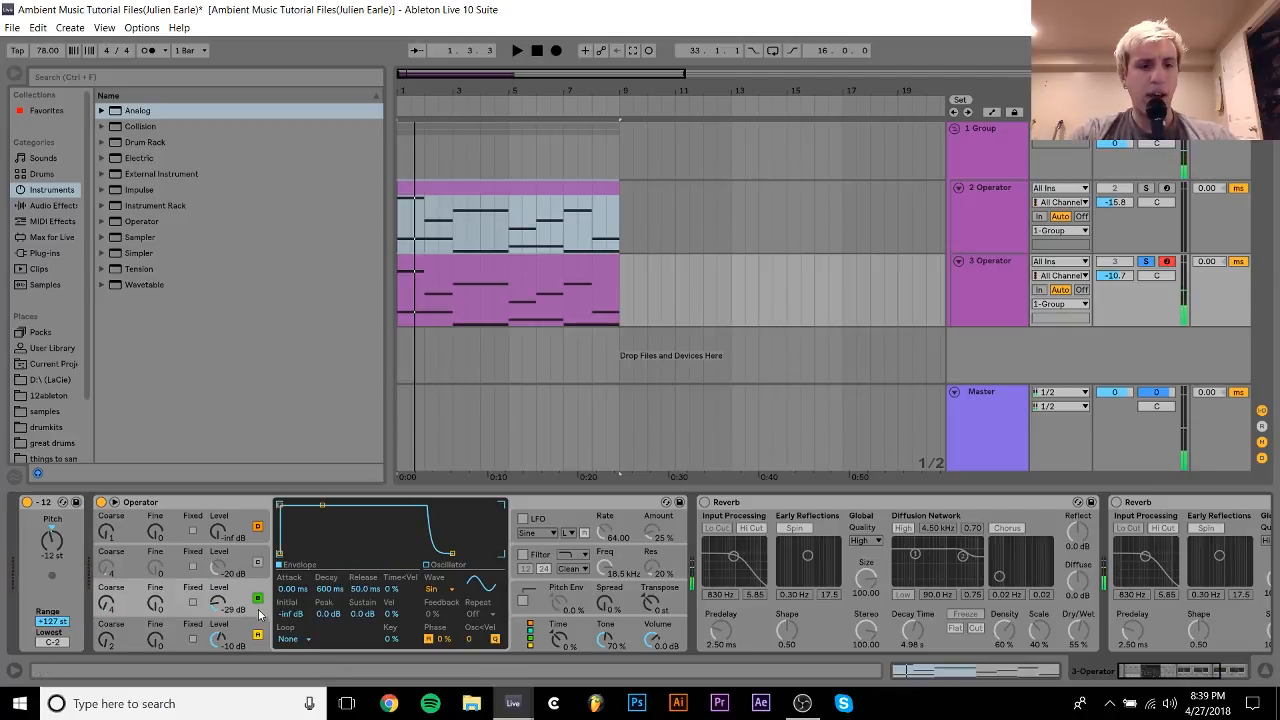
{"action": "left_click", "coordinate": [256, 628]}
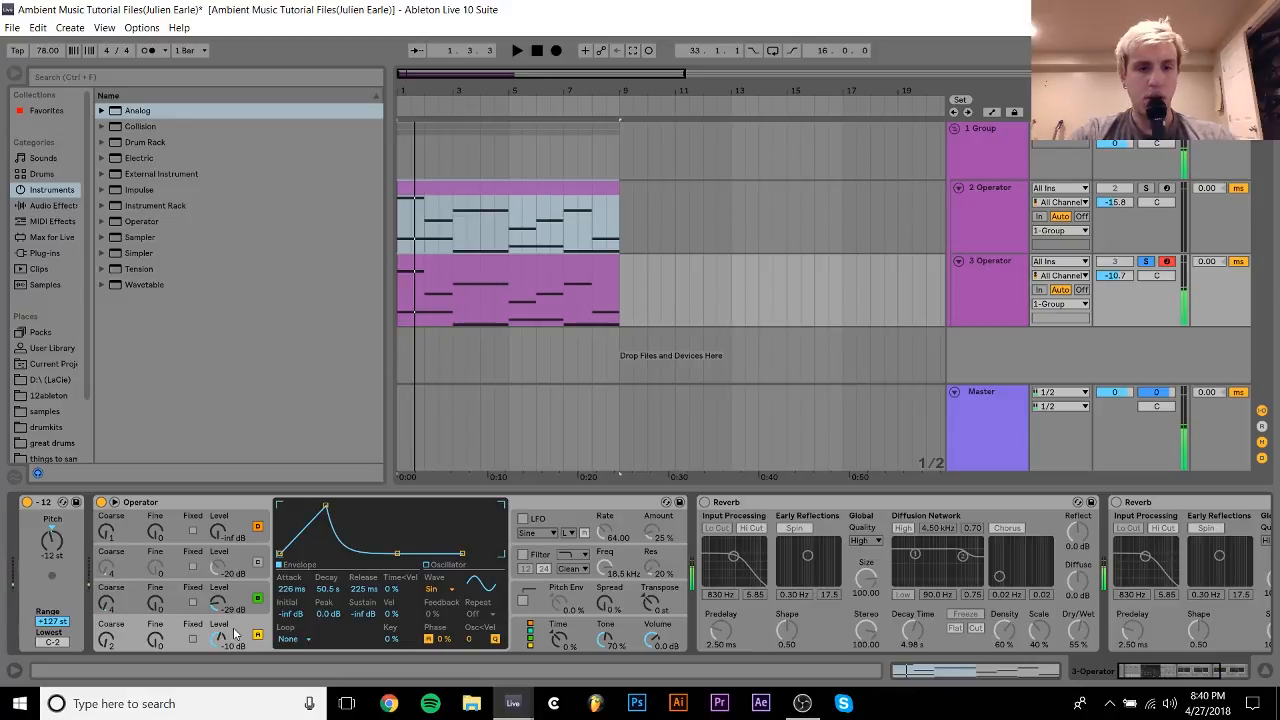
Reactivate both Reverb devices on the 3 Operator track.
{"action": "left_click", "coordinate": [706, 515]}
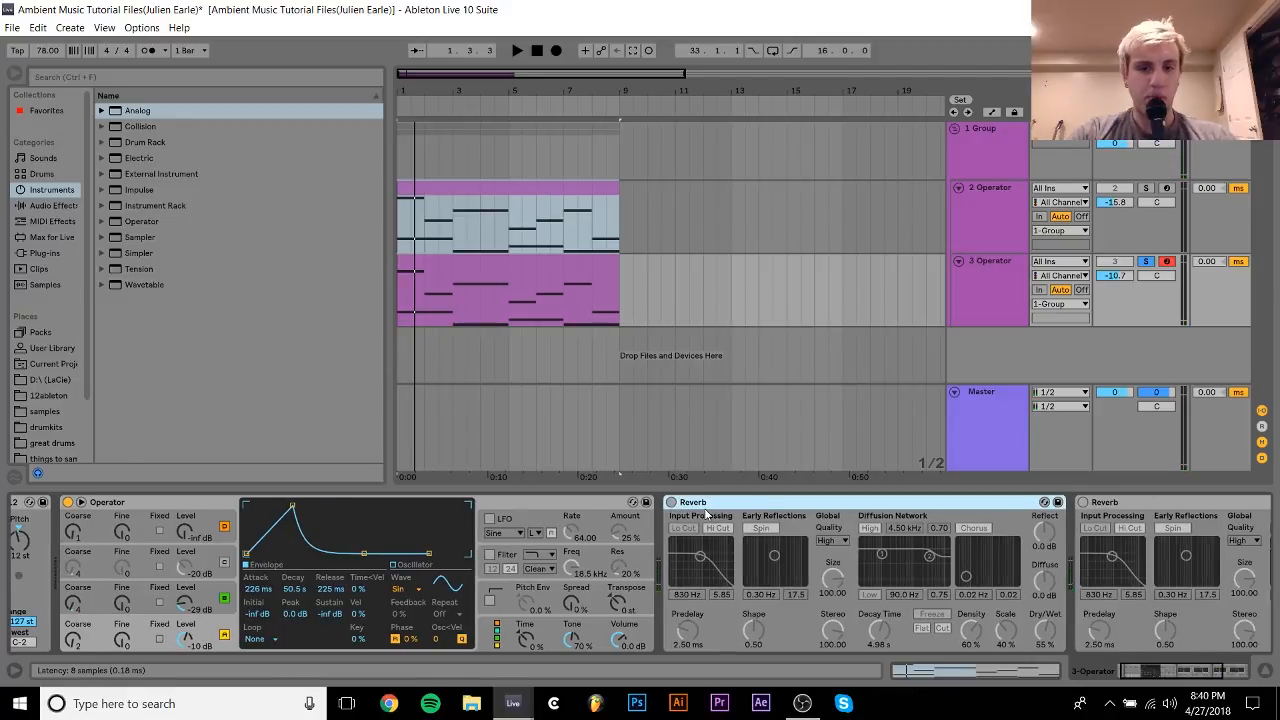
{"action": "left_click", "coordinate": [671, 502]}
{"action": "scroll", "coordinate": [671, 502], "scroll_direction": "right", "scroll_amount": 2}
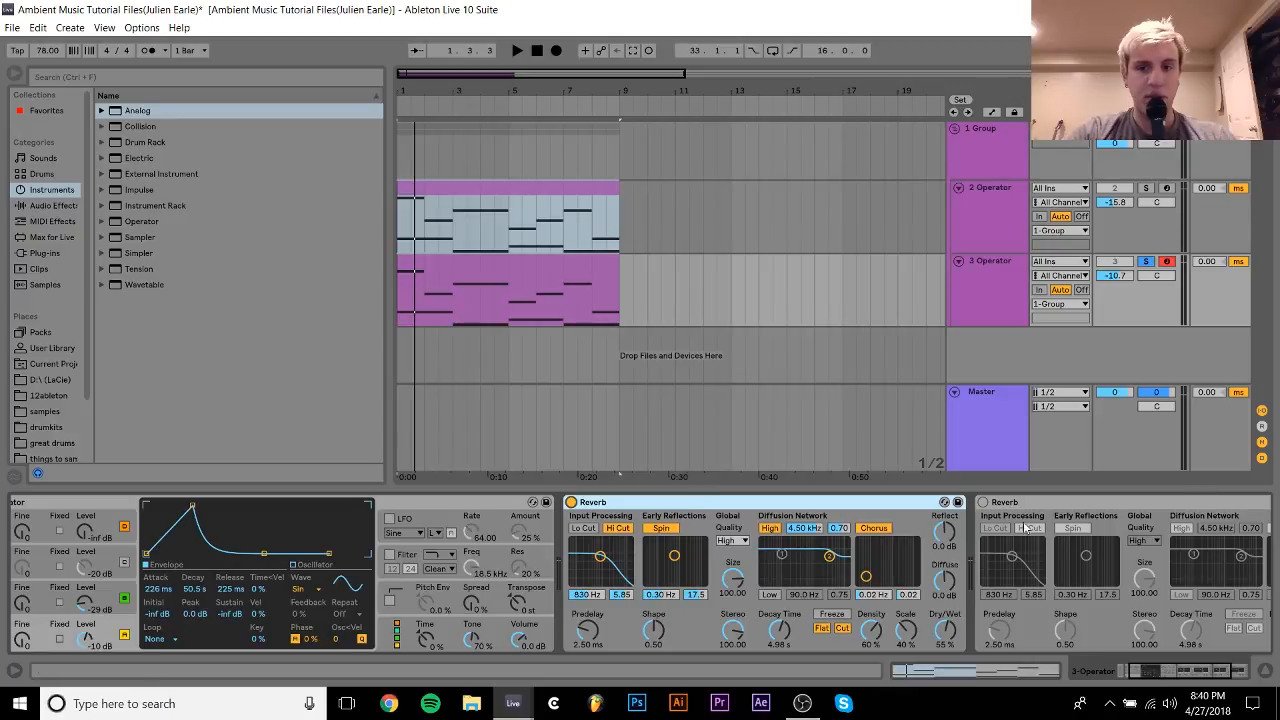
{"action": "left_click", "coordinate": [983, 502]}
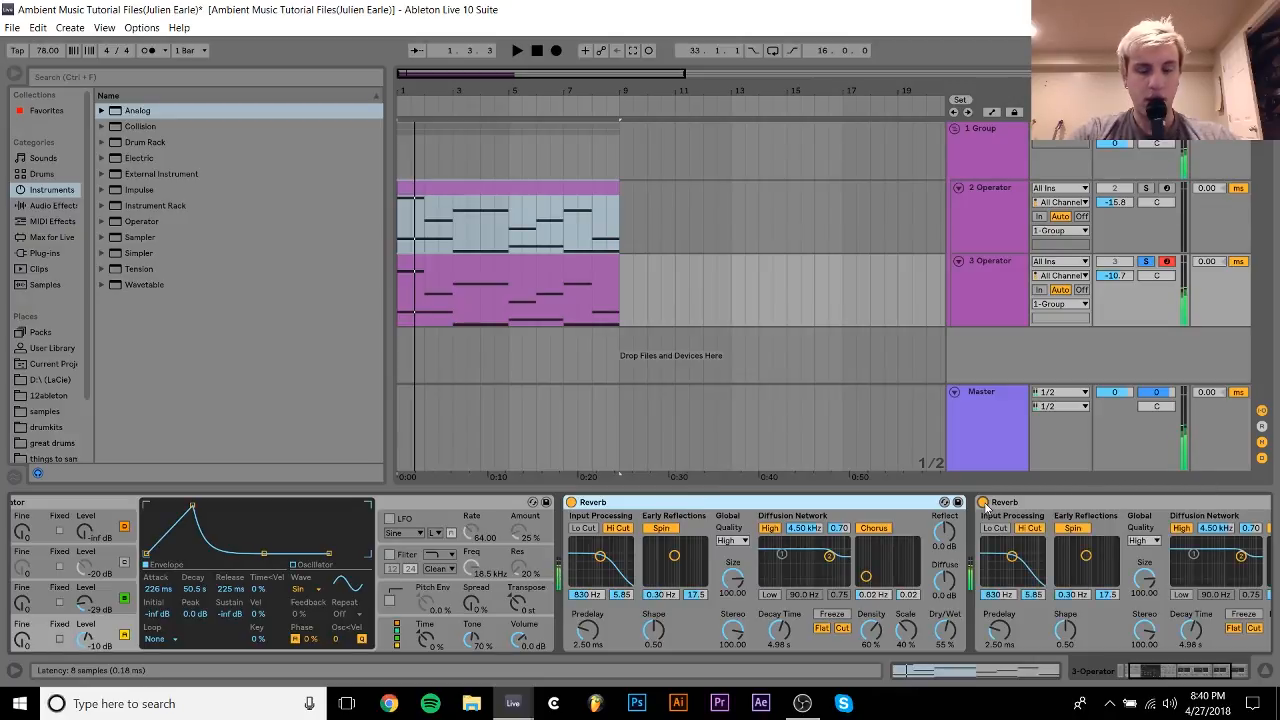
Activate the haas effect rack on the 1 Group track and inspect its two chains.
{"action": "left_click", "coordinate": [982, 165]}
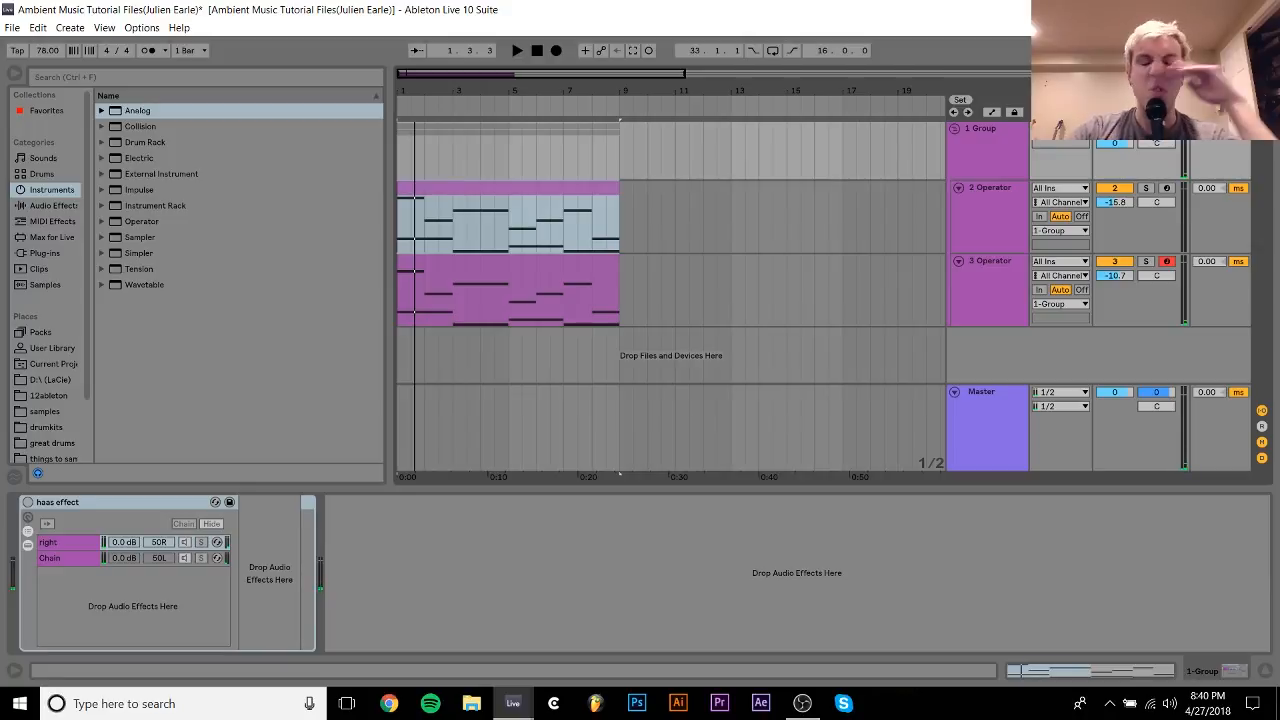
{"action": "left_click", "coordinate": [27, 502]}
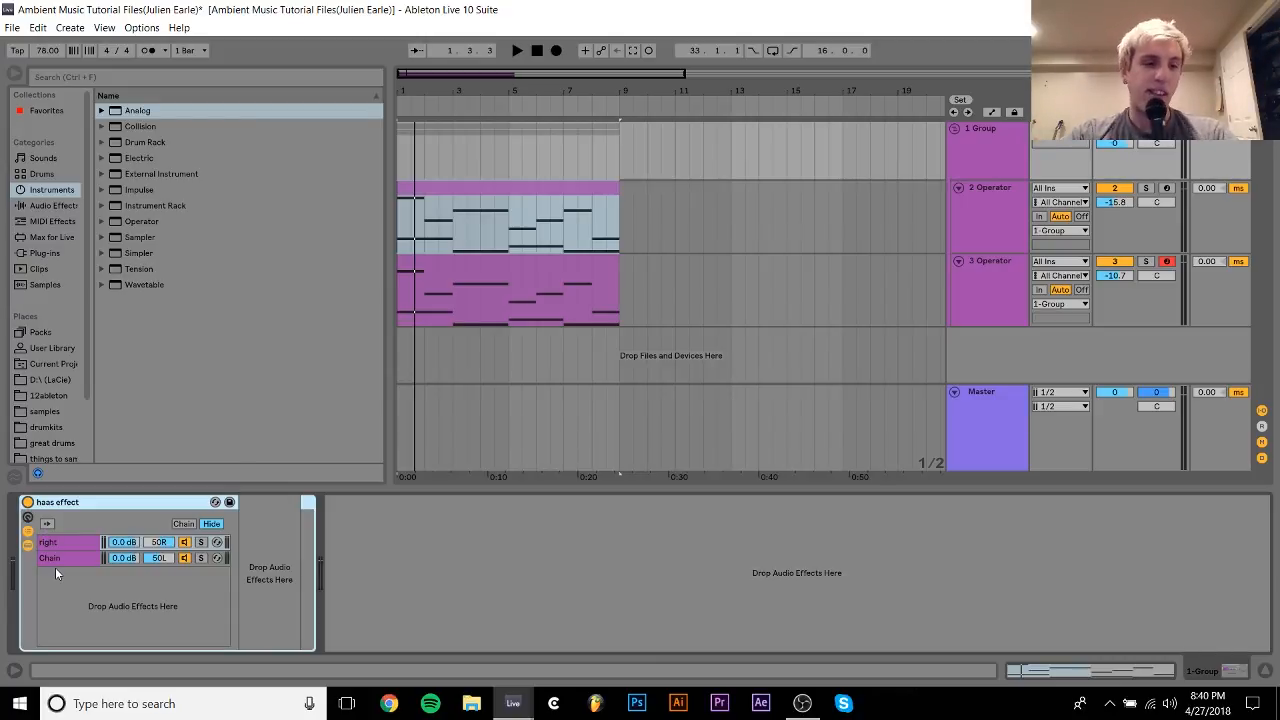
{"action": "left_click", "coordinate": [56, 560]}
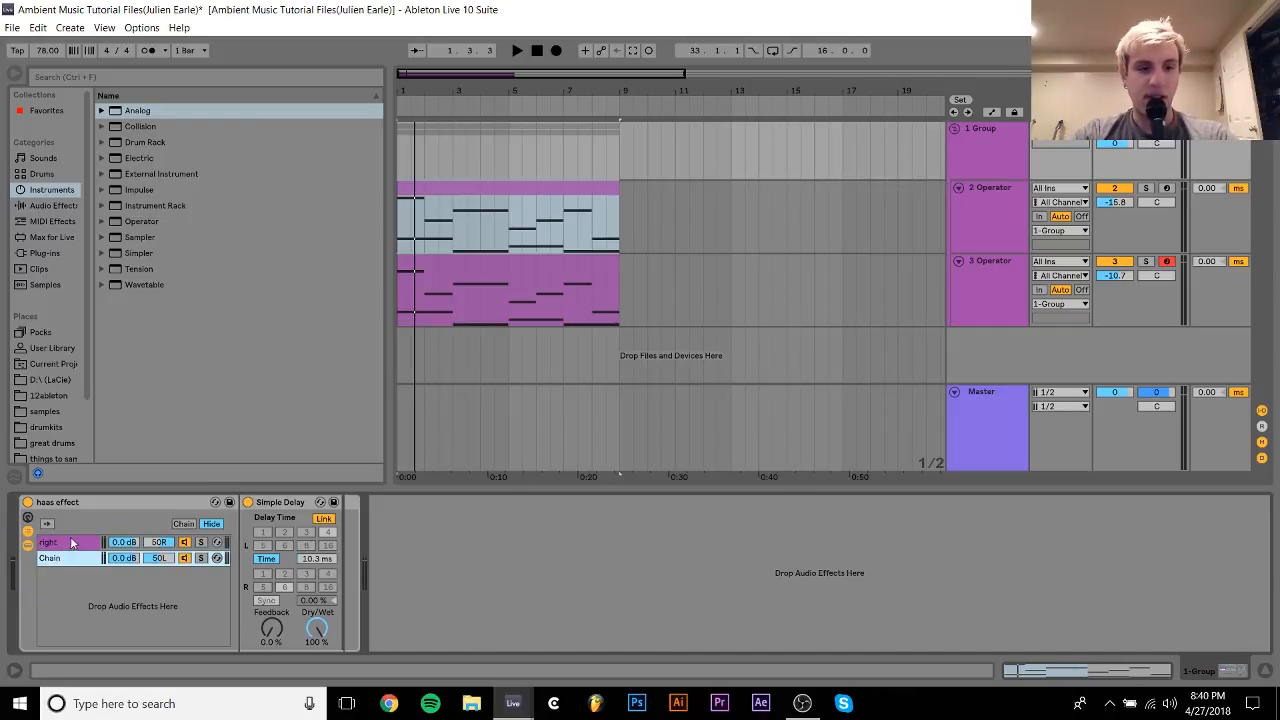
{"action": "left_click", "coordinate": [71, 542]}
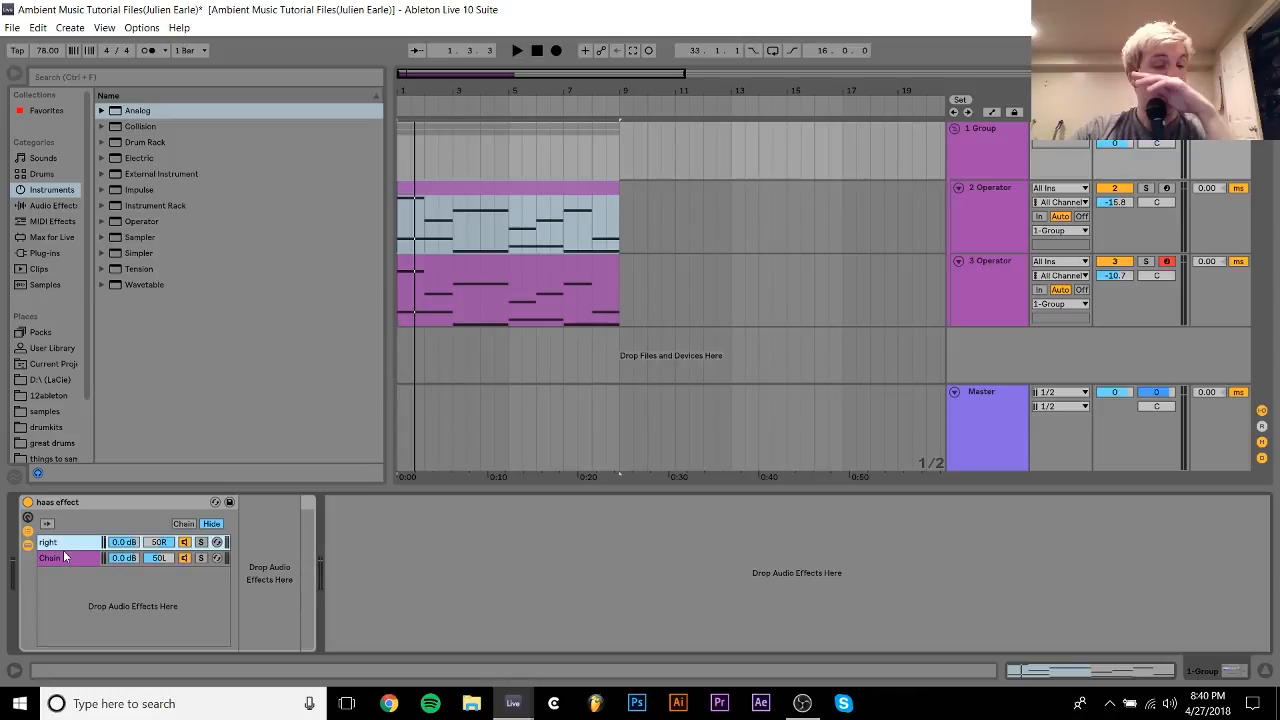
Add an empty Audio Effect Rack after the haas effect rack on the 1 Group track.
{"action": "left_click", "coordinate": [50, 206]}
{"action": "scroll", "coordinate": [211, 166], "scroll_direction": "up", "scroll_amount": 5}
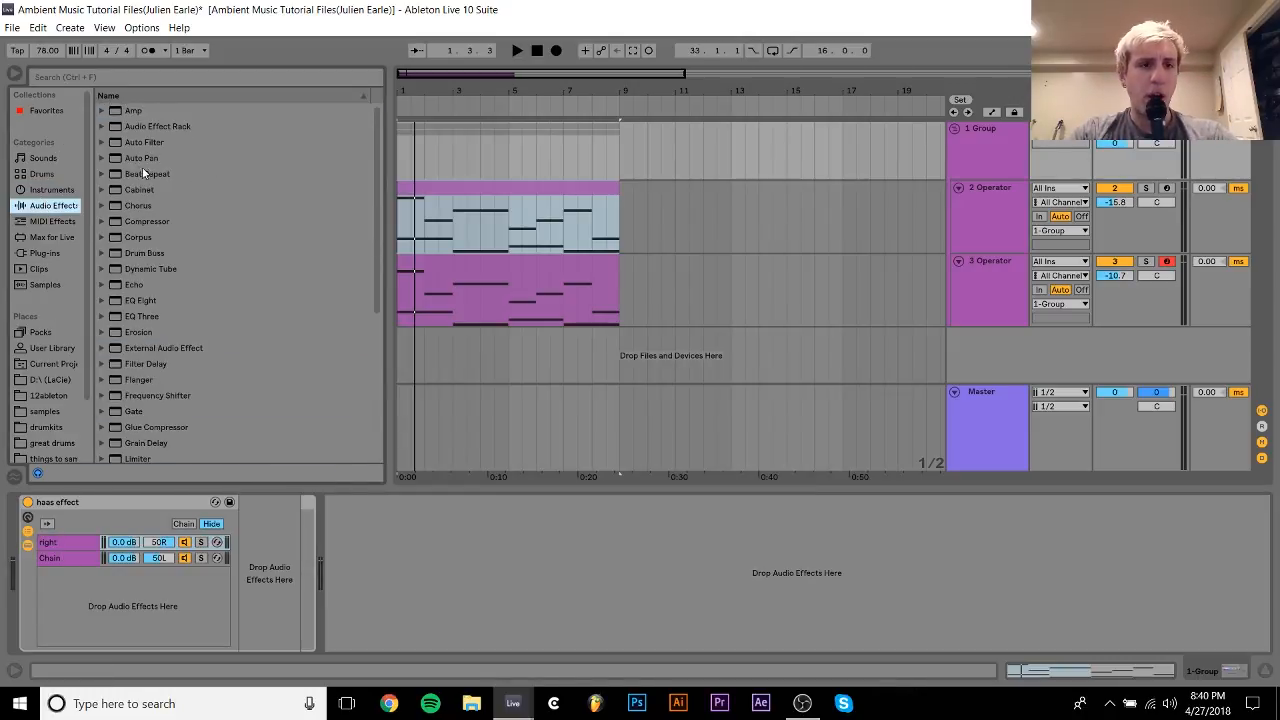
{"action": "left_click_drag", "start_coordinate": [140, 127], "coordinate": [337, 540]}
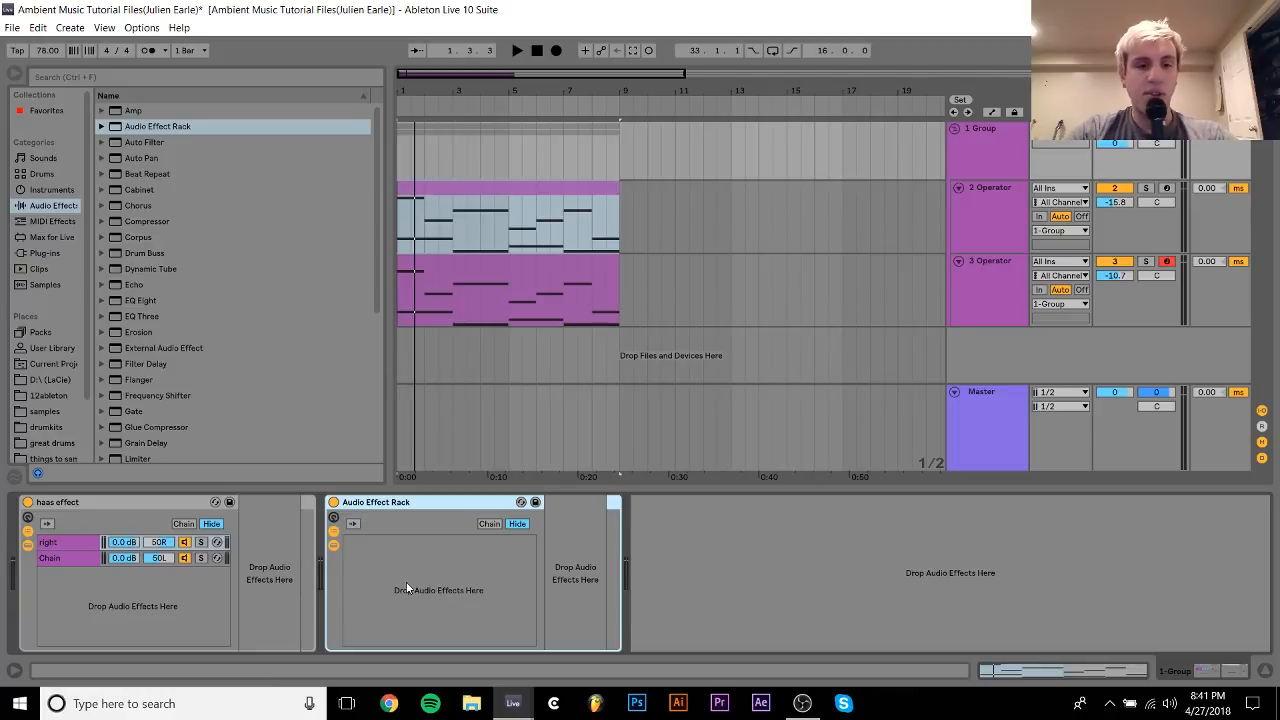
Create two chains in the new Audio Effect Rack, panning the first to 50L and the second to 50R.
{"action": "right_click", "coordinate": [359, 551]}
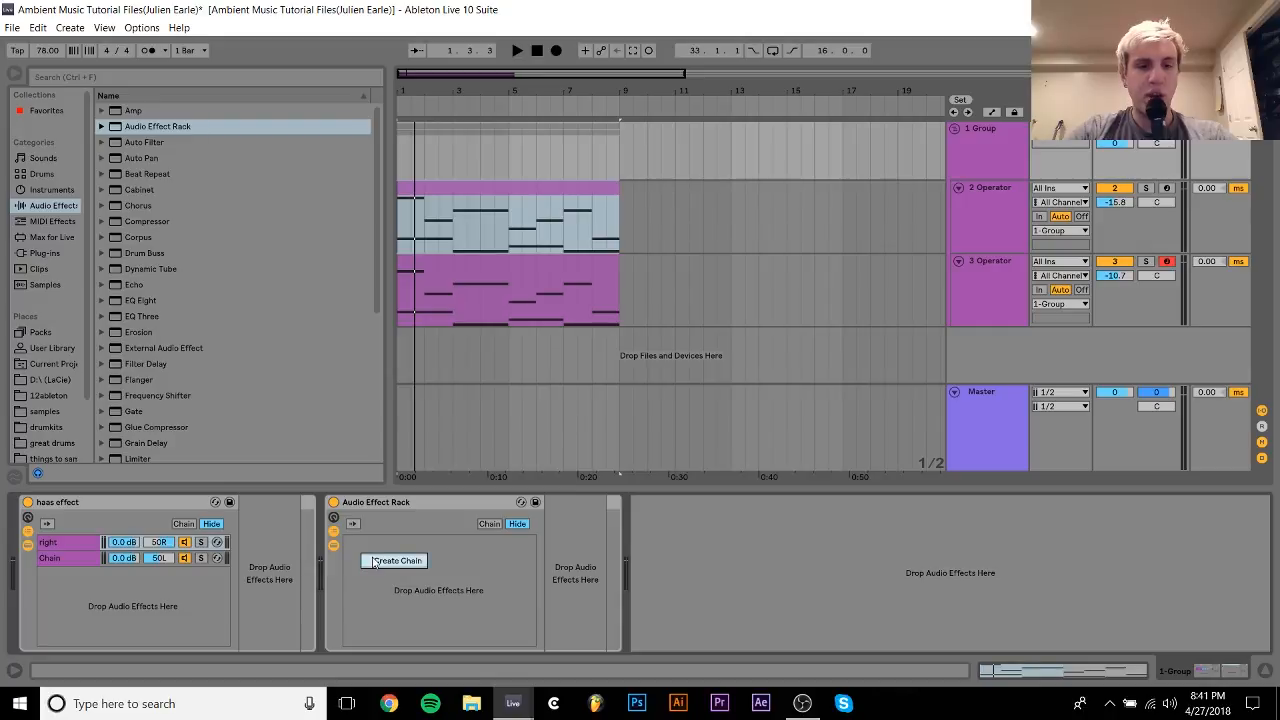
{"action": "left_click", "coordinate": [372, 560]}
{"action": "right_click", "coordinate": [383, 564]}
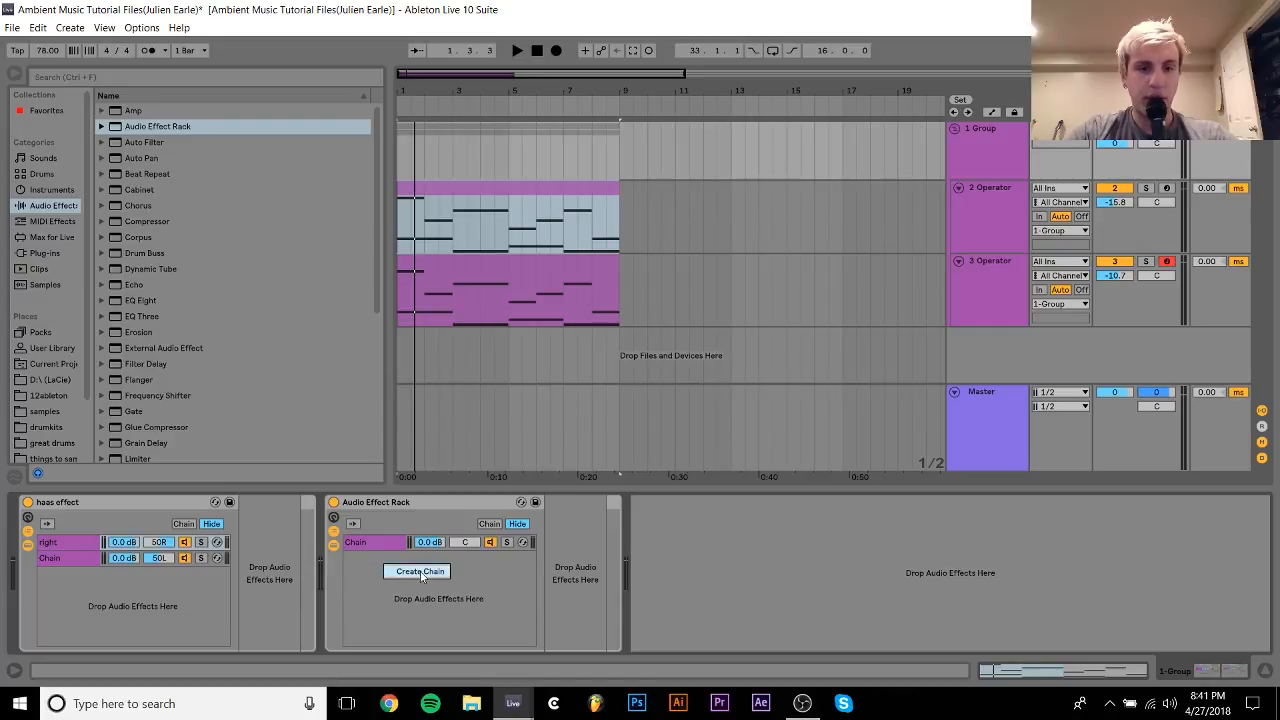
{"action": "left_click", "coordinate": [421, 573]}
{"action": "left_click_drag", "start_coordinate": [466, 542], "coordinate": [467, 546]}
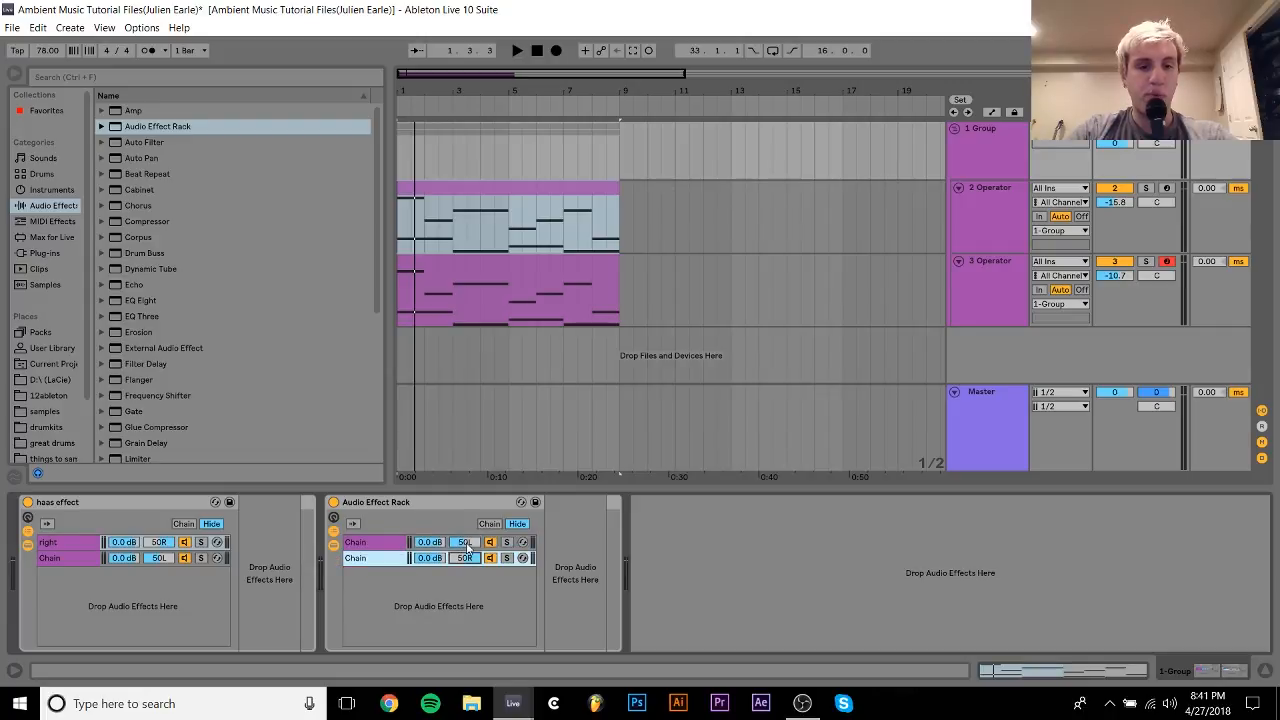
Add a Simple Delay to the rack's chain panned 50L.
{"action": "left_click", "coordinate": [358, 543]}
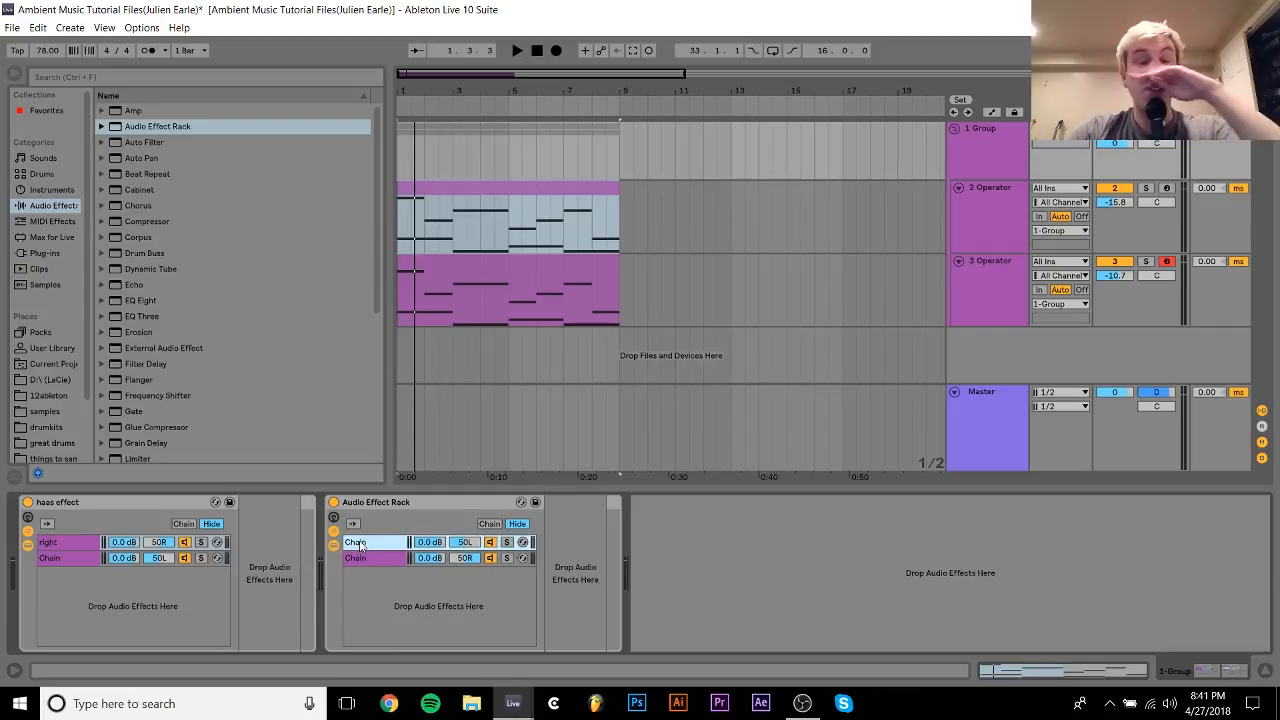
{"action": "left_click", "coordinate": [314, 453]}
{"action": "scroll", "coordinate": [314, 453], "scroll_direction": "down", "scroll_amount": 5}
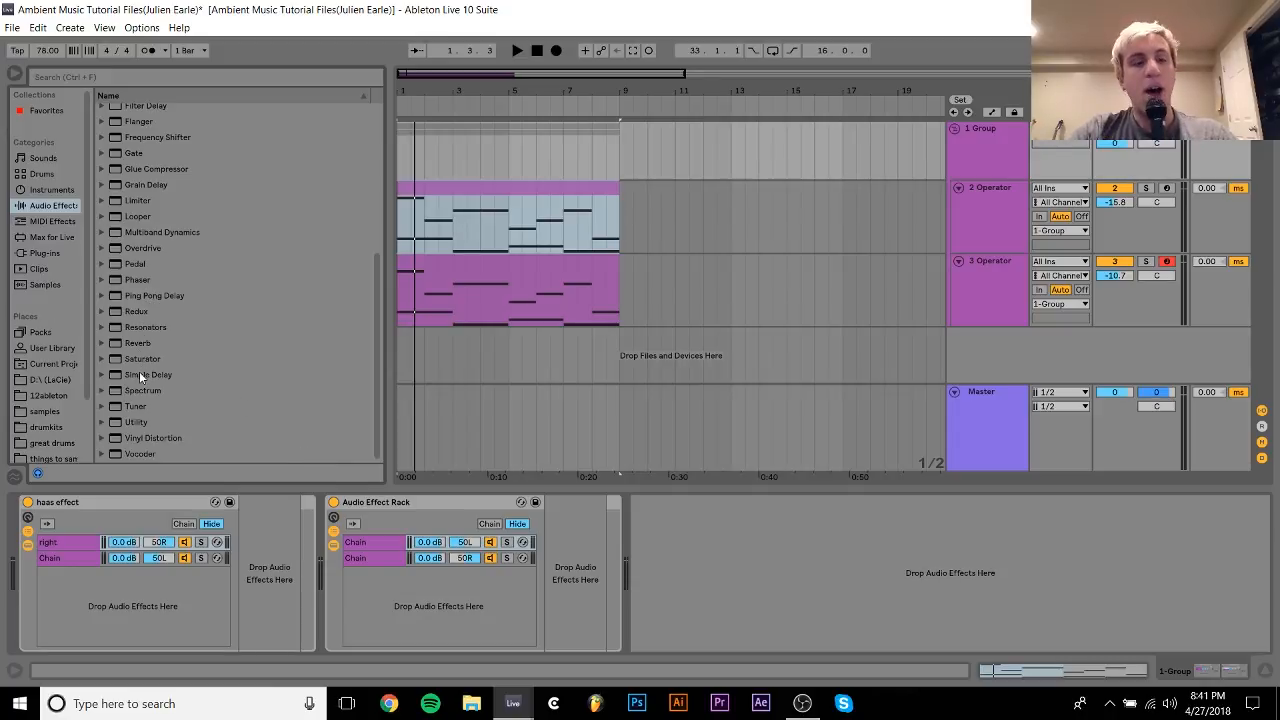
{"action": "left_click_drag", "start_coordinate": [140, 376], "coordinate": [440, 618]}
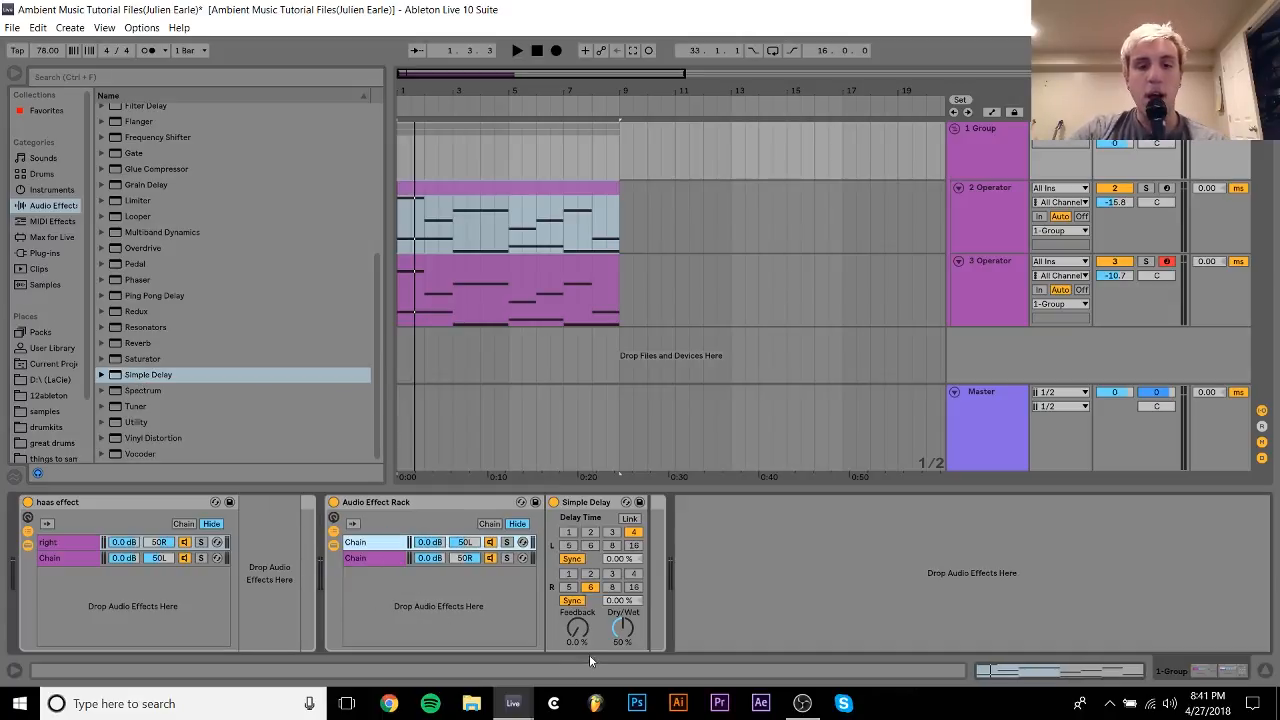
Set the new Simple Delay to 100 % Dry/Wet with linked channels and a Time-mode delay of 10.3 ms, matching the haas effect rack.
{"action": "mouse_move", "coordinate": [623, 633]}
{"action": "left_mouse_down"}
{"action": "mouse_move", "coordinate": [623, 595]}
{"action": "mouse_move", "coordinate": [606, 628]}
{"action": "left_mouse_up"}
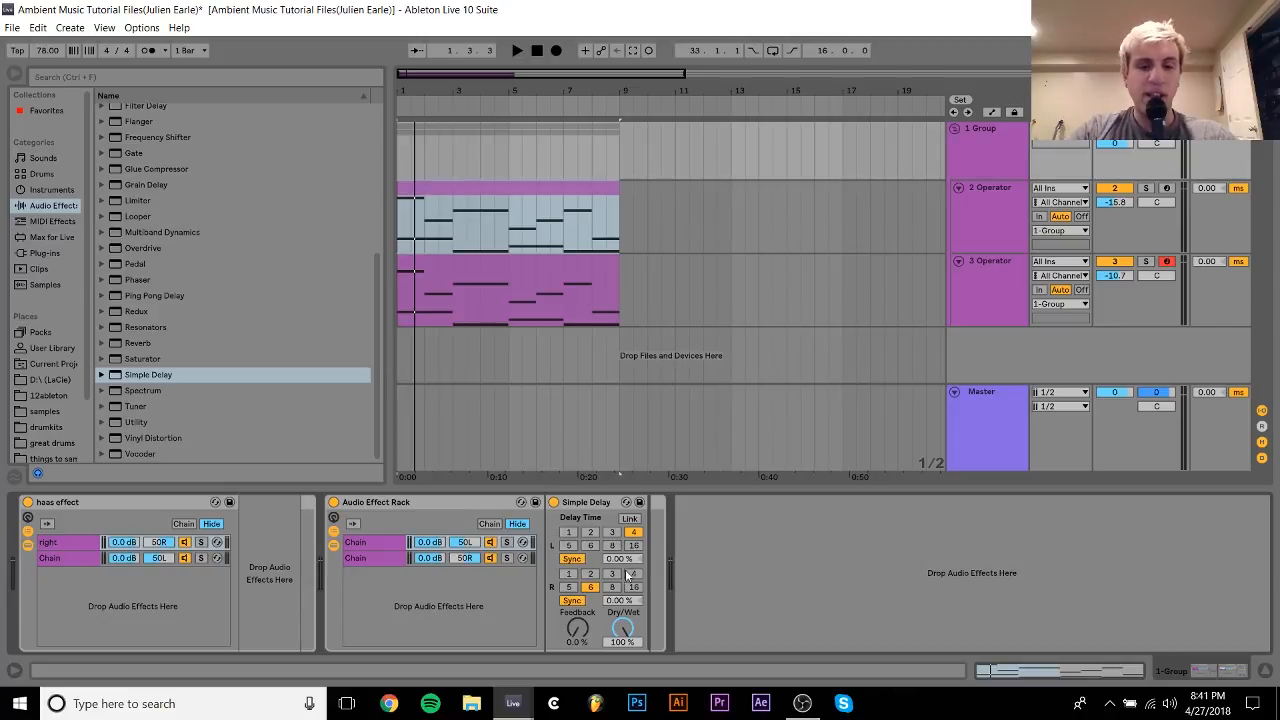
{"action": "left_click", "coordinate": [629, 519]}
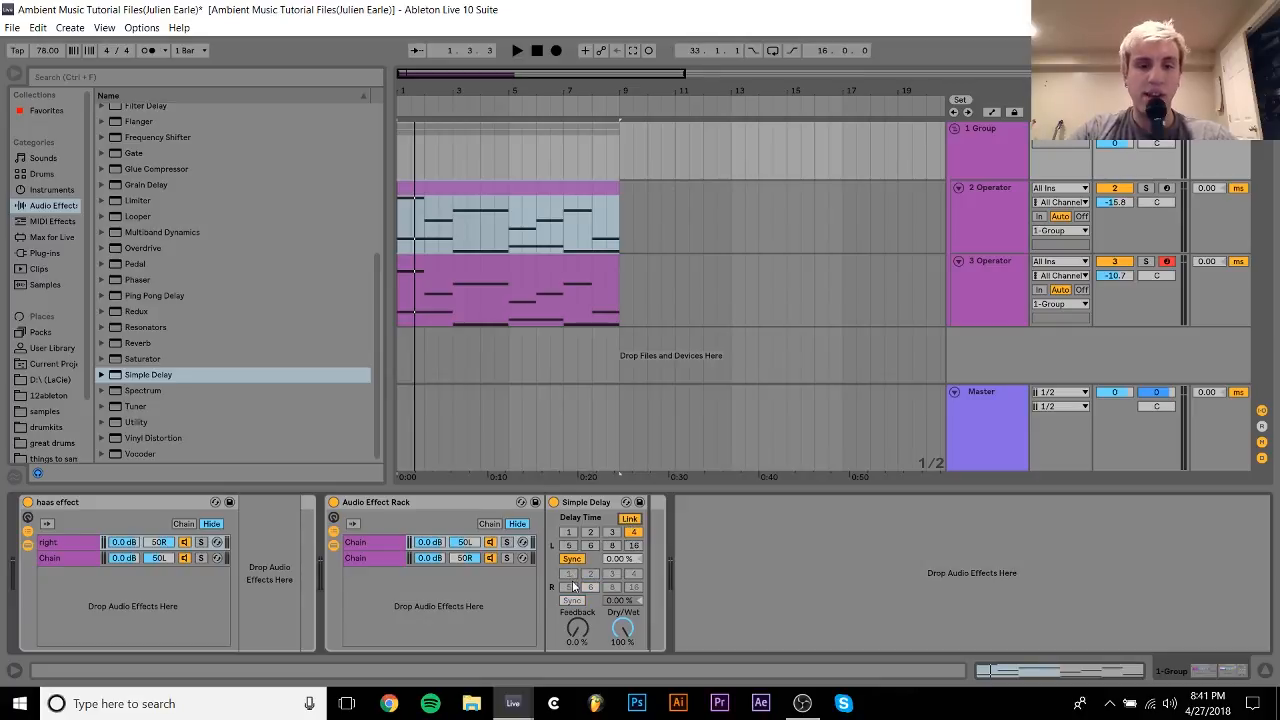
{"action": "left_click", "coordinate": [392, 547]}
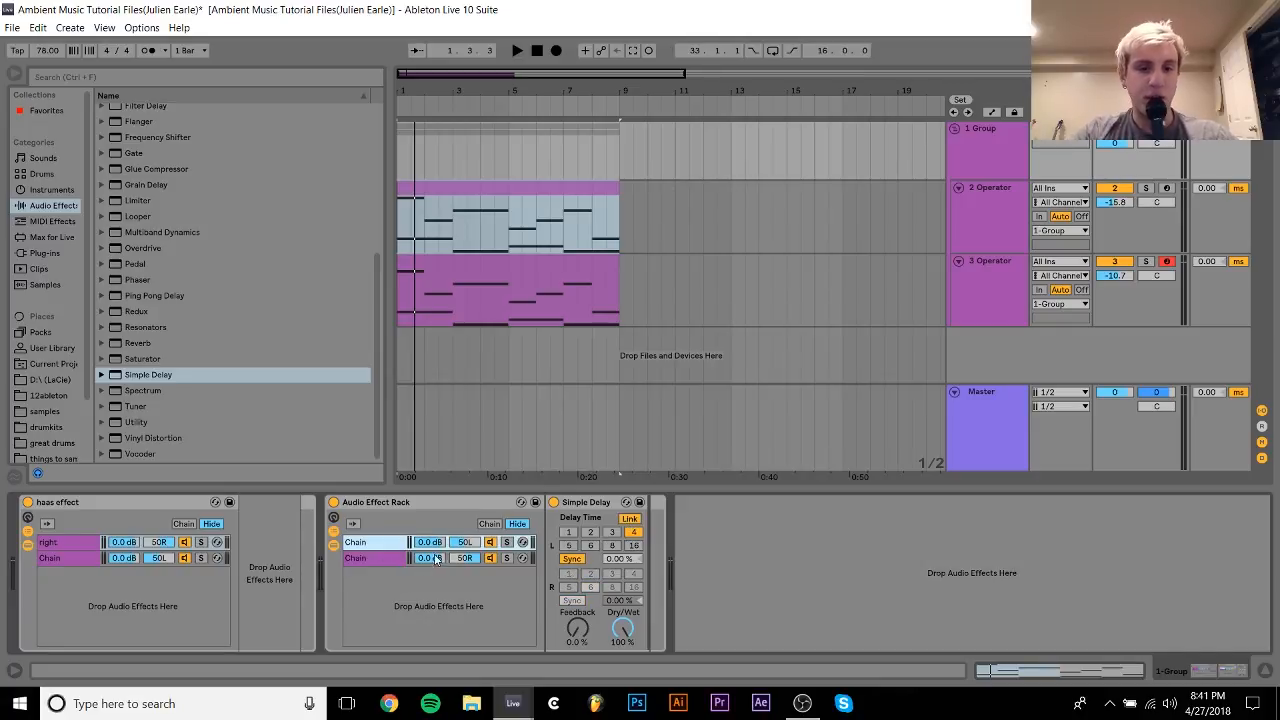
{"action": "left_click", "coordinate": [571, 561]}
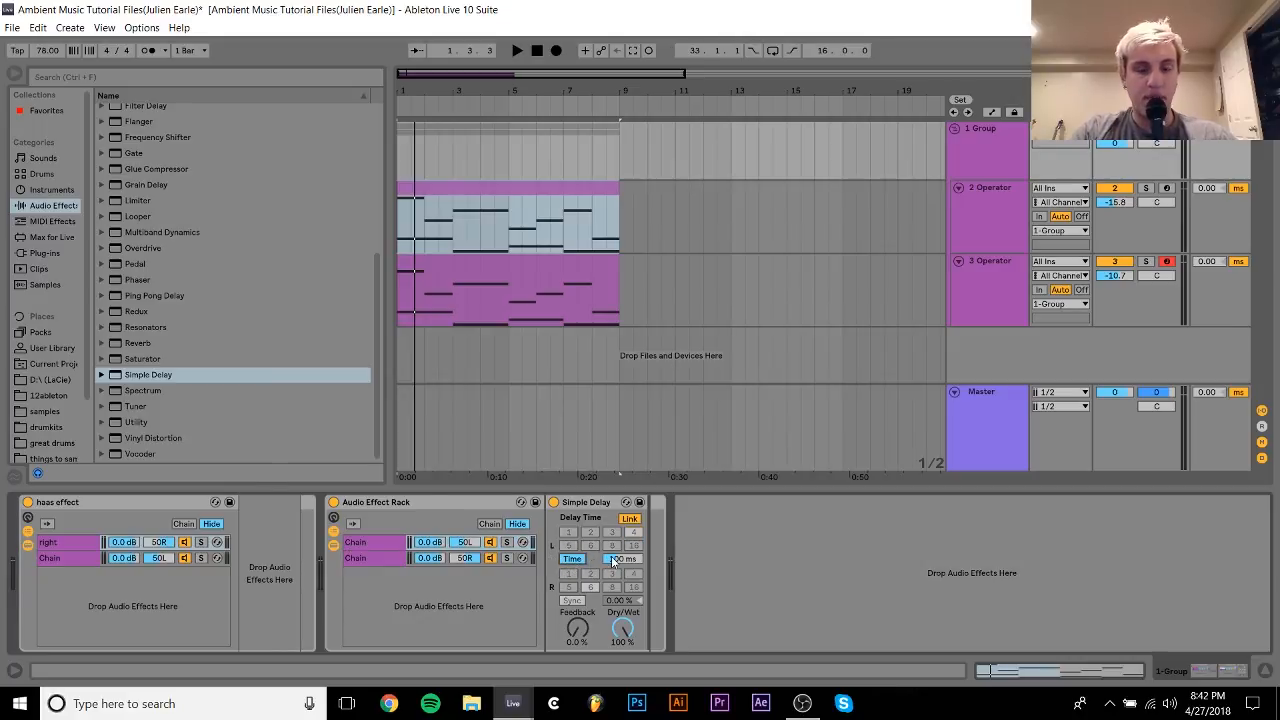
{"action": "left_click", "coordinate": [77, 557]}
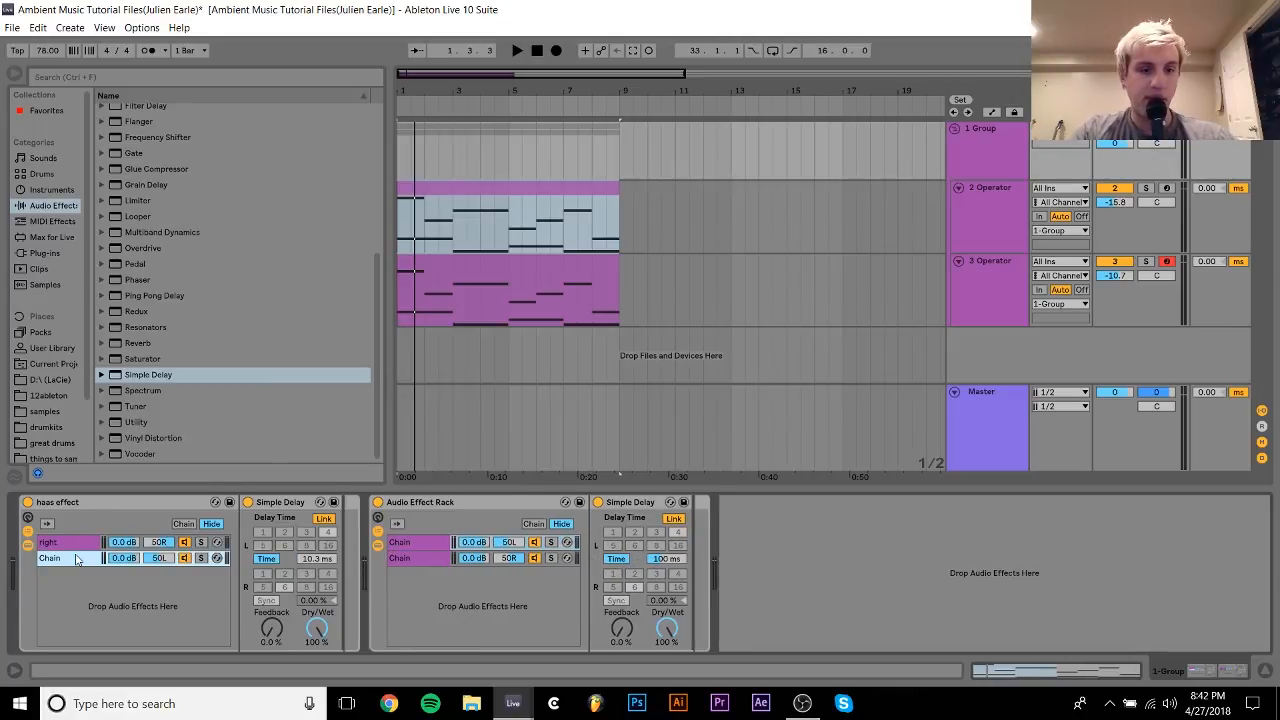
{"action": "left_click", "coordinate": [662, 560]}
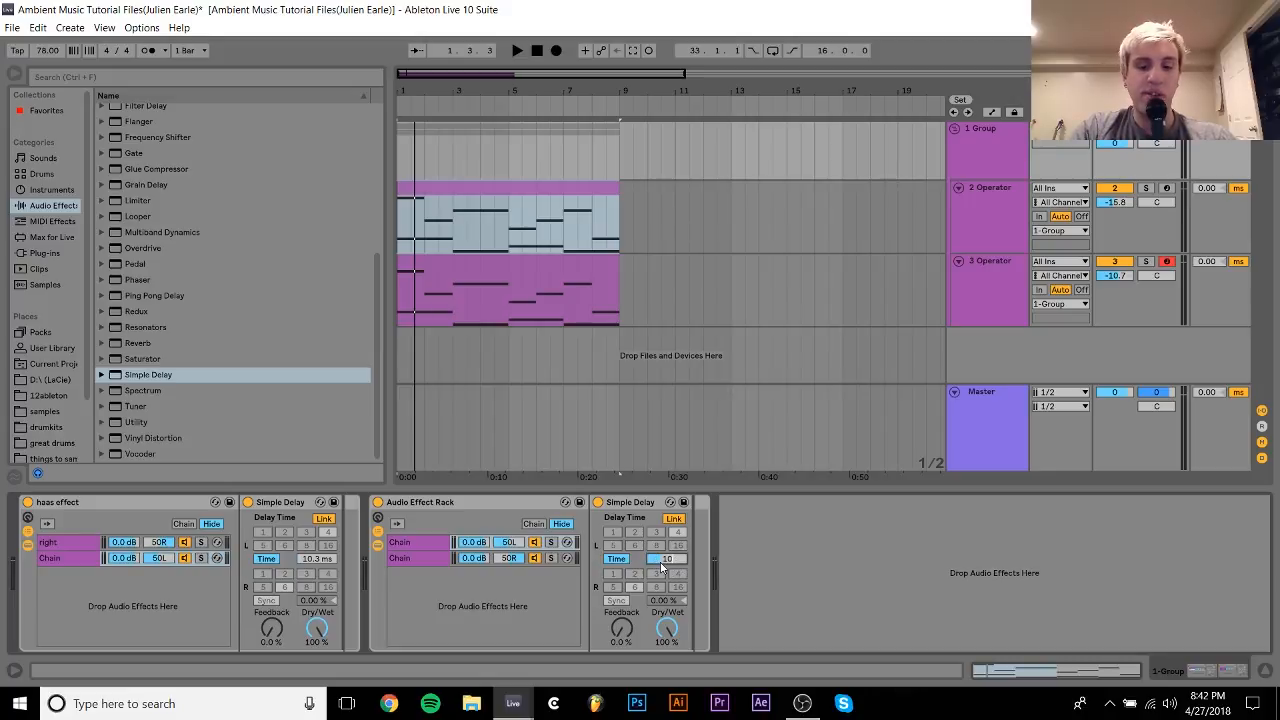
Deactivate both racks, play the pad, and reactivate the haas effect rack to compare the sound.
{"action": "left_click", "coordinate": [377, 502]}
{"action": "left_click", "coordinate": [27, 502]}
{"action": "key", "text": "space"}
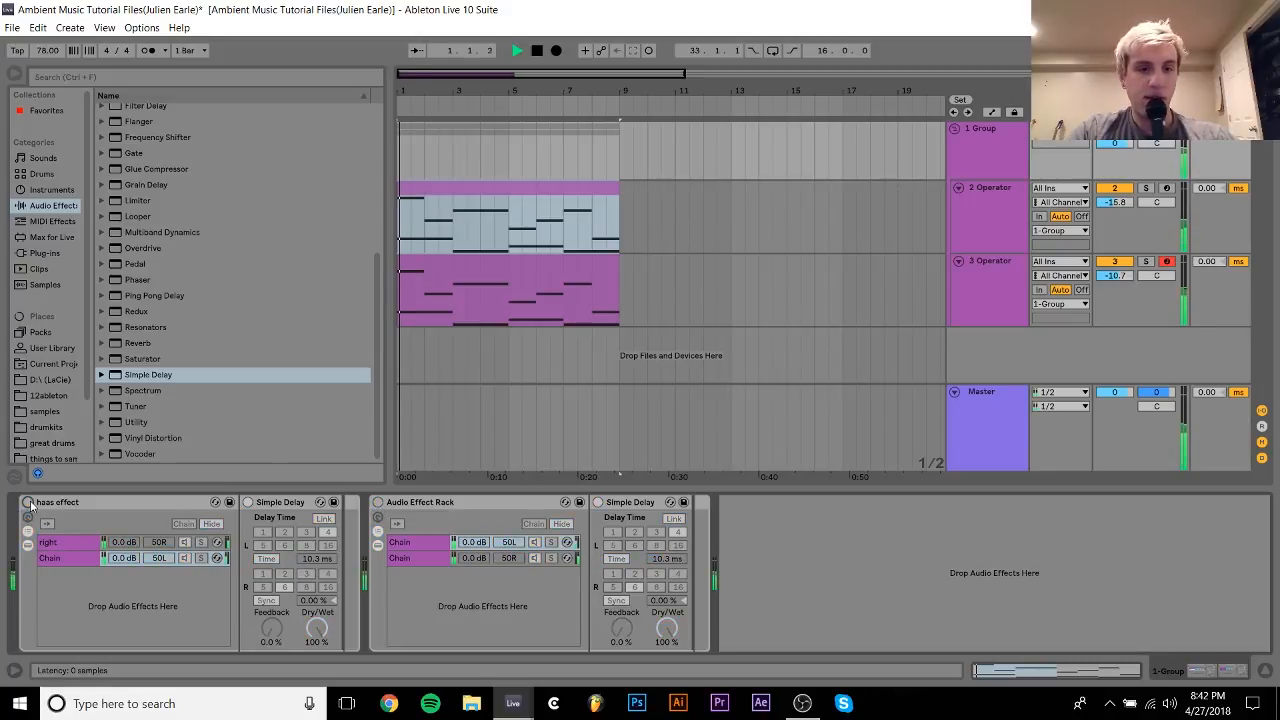
{"action": "left_click", "coordinate": [27, 502]}
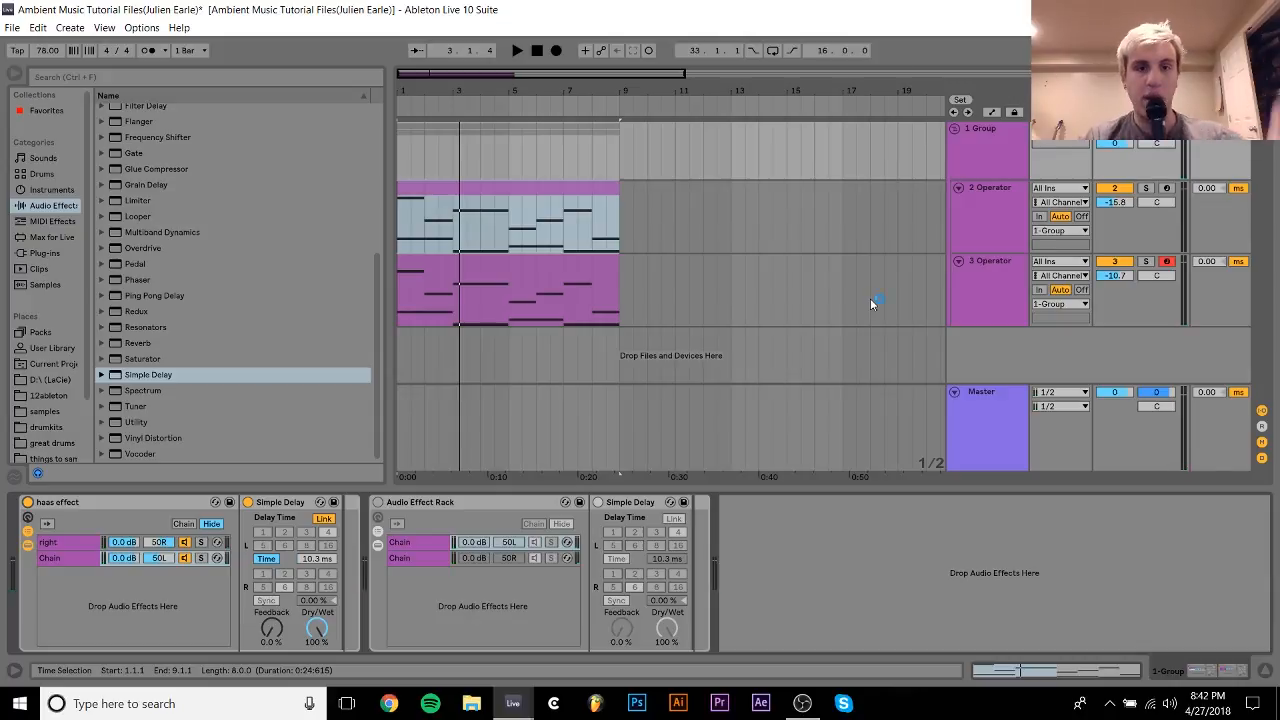
Open the MIDI clip on 2 Operator and examine its notes up close.
{"action": "double_click", "coordinate": [481, 196]}
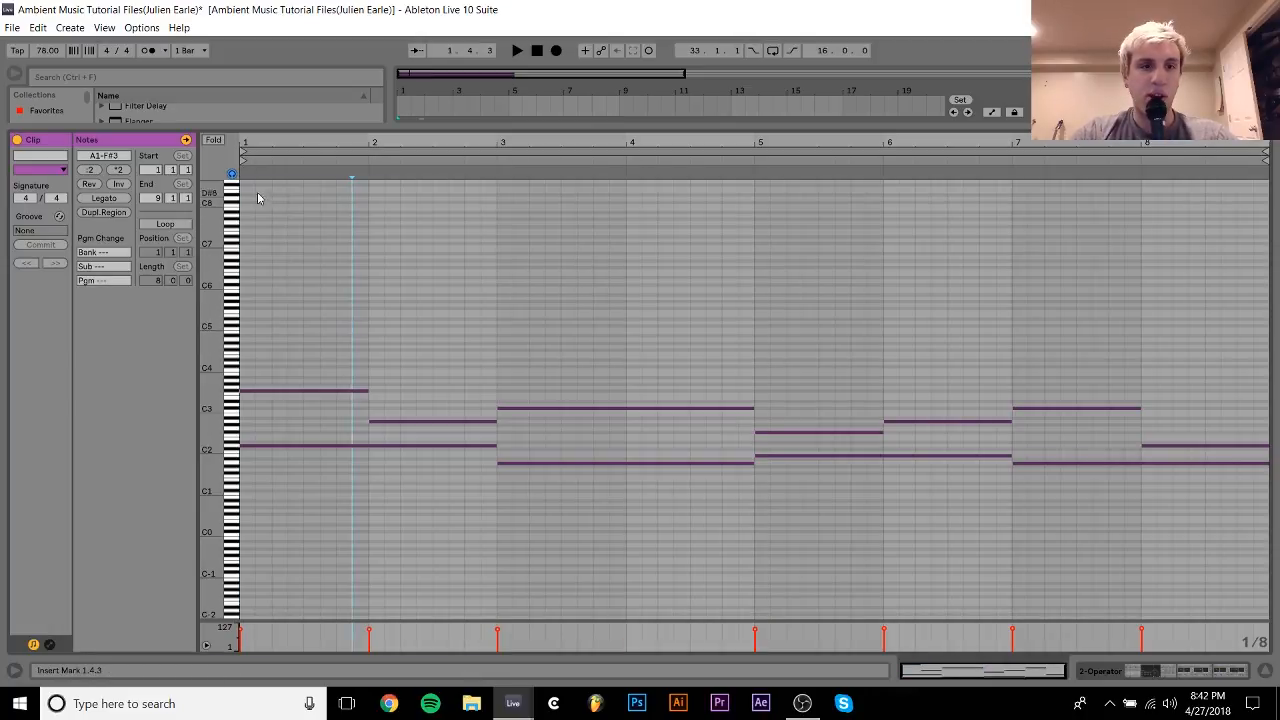
{"action": "left_click_drag", "start_coordinate": [222, 458], "coordinate": [285, 418]}
{"action": "left_click", "coordinate": [287, 417]}
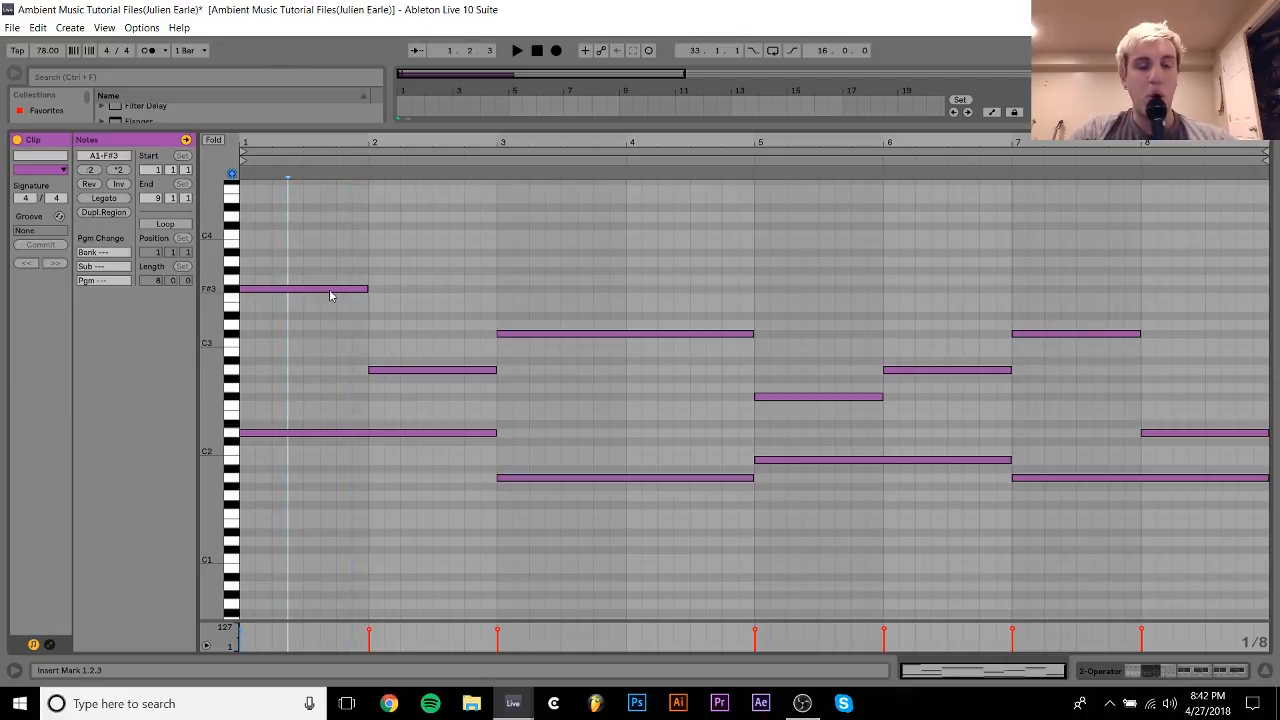
Try lowering the upper notes in bars 1 and 3–4 by an octave, and undo the transposition.
{"action": "left_click_drag", "start_coordinate": [325, 234], "coordinate": [603, 350]}
{"action": "key", "text": "shift+Down"}
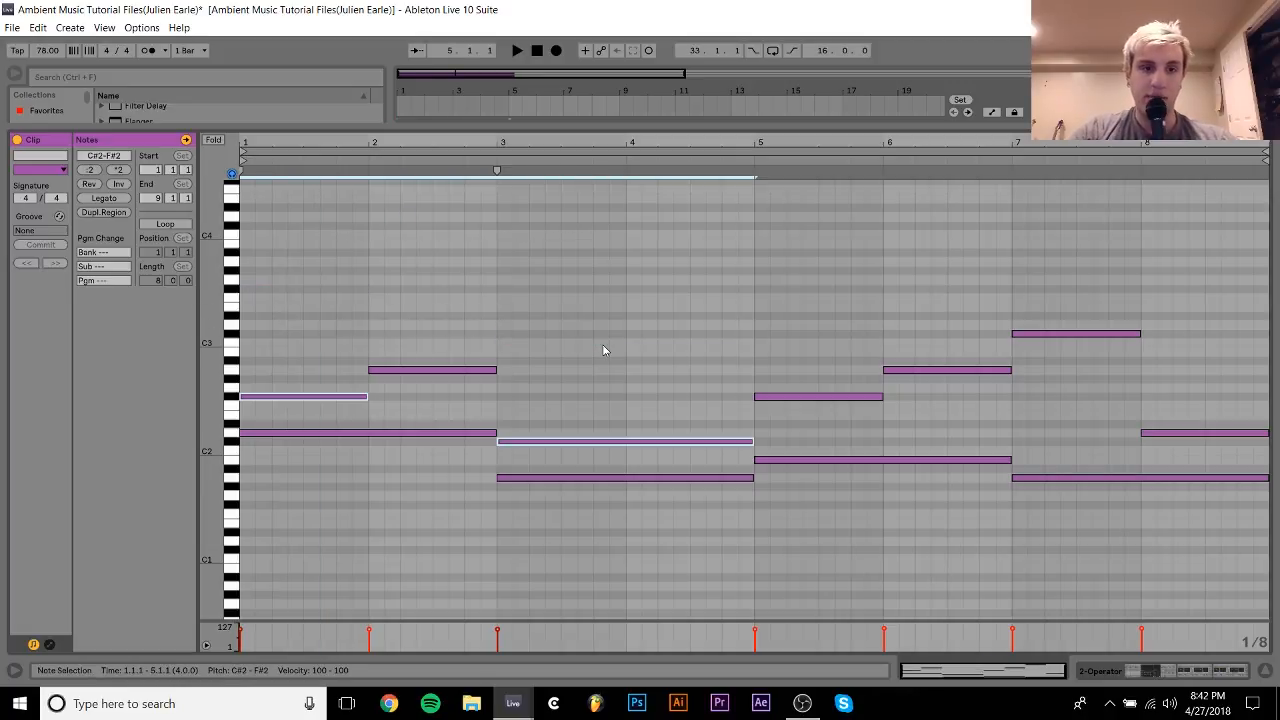
{"action": "left_click_drag", "start_coordinate": [299, 565], "coordinate": [548, 225]}
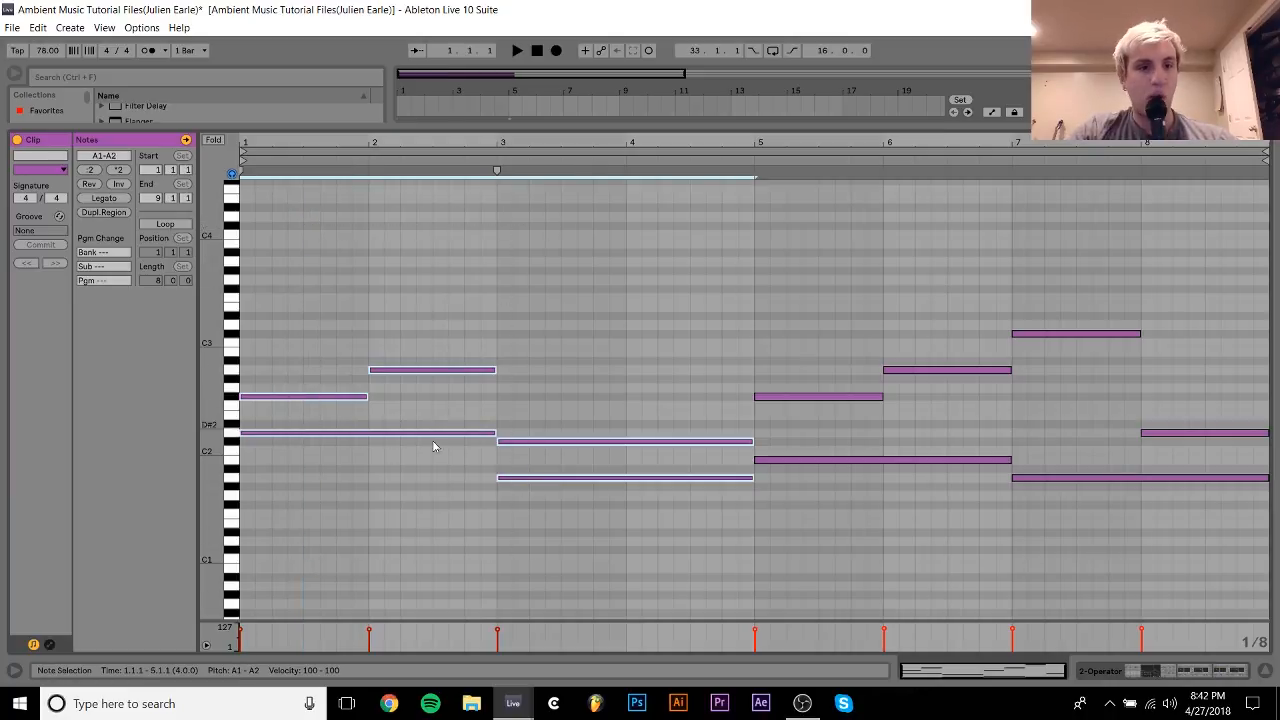
{"action": "key", "text": "ctrl+z"}
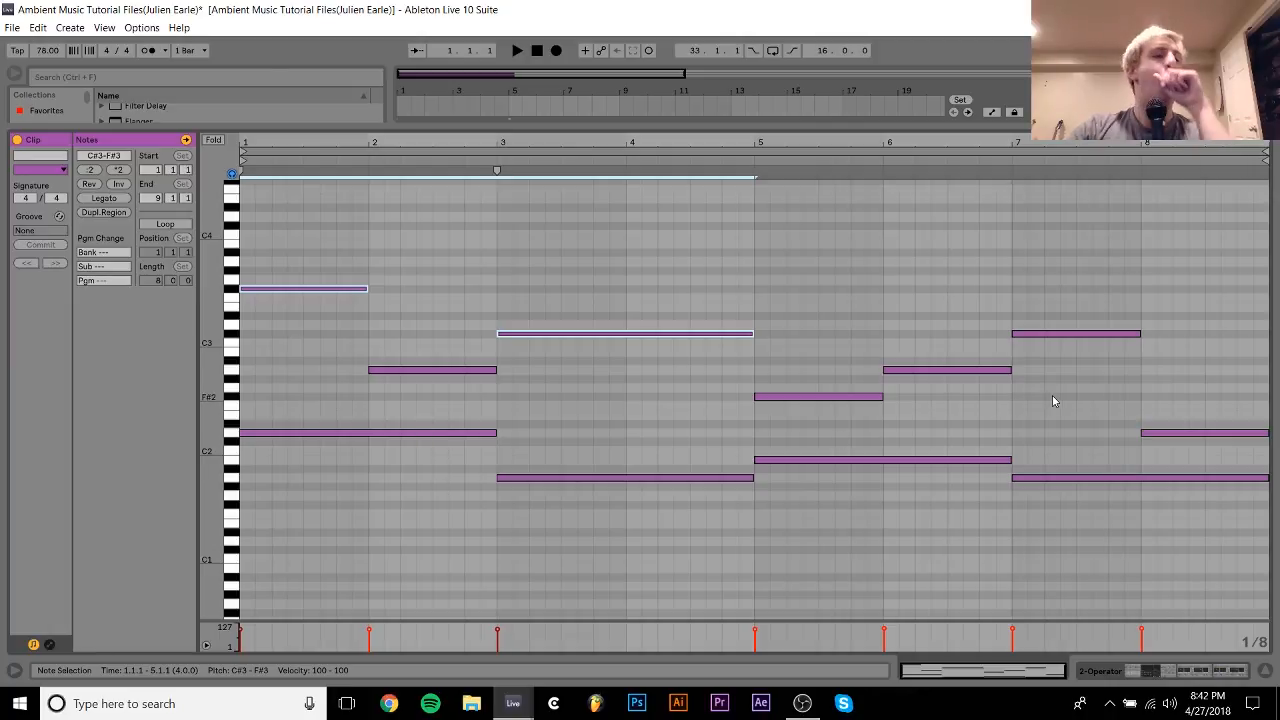
Review the 2 Operator clip's notes again and return to the devices on the 1 Group track.
{"action": "left_click_drag", "start_coordinate": [975, 142], "coordinate": [975, 142]}
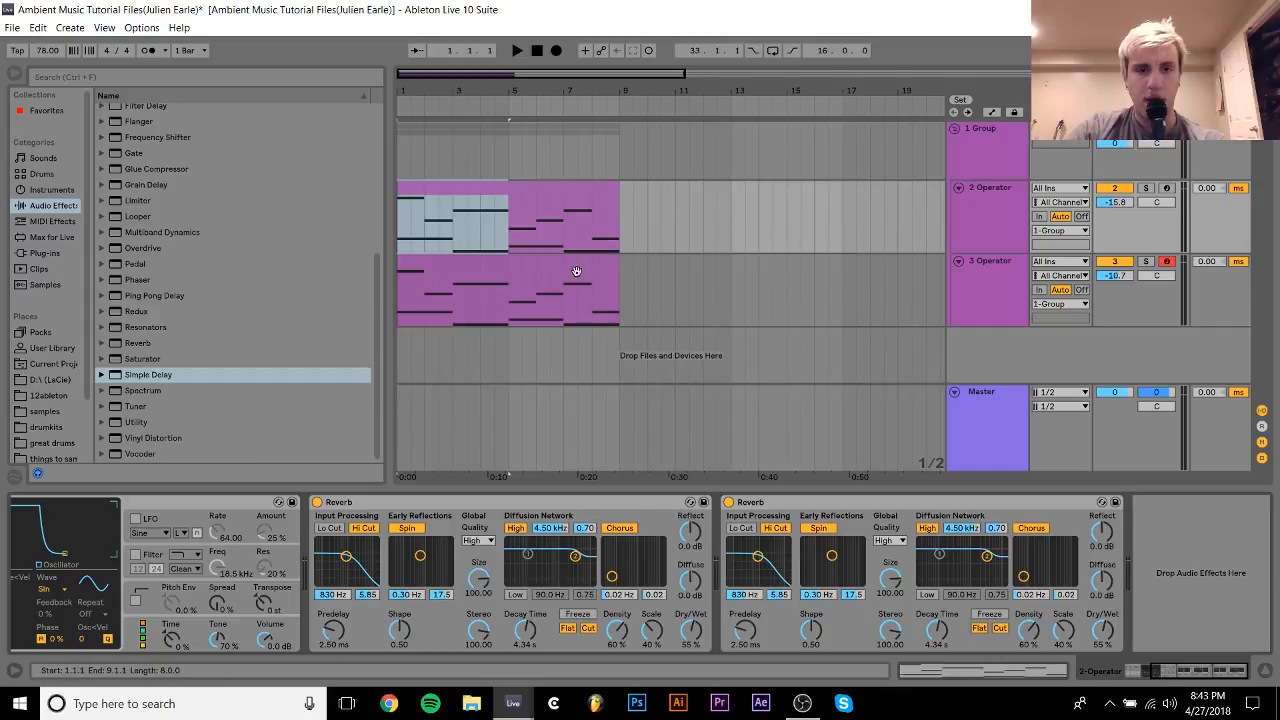
{"action": "double_click", "coordinate": [555, 206]}
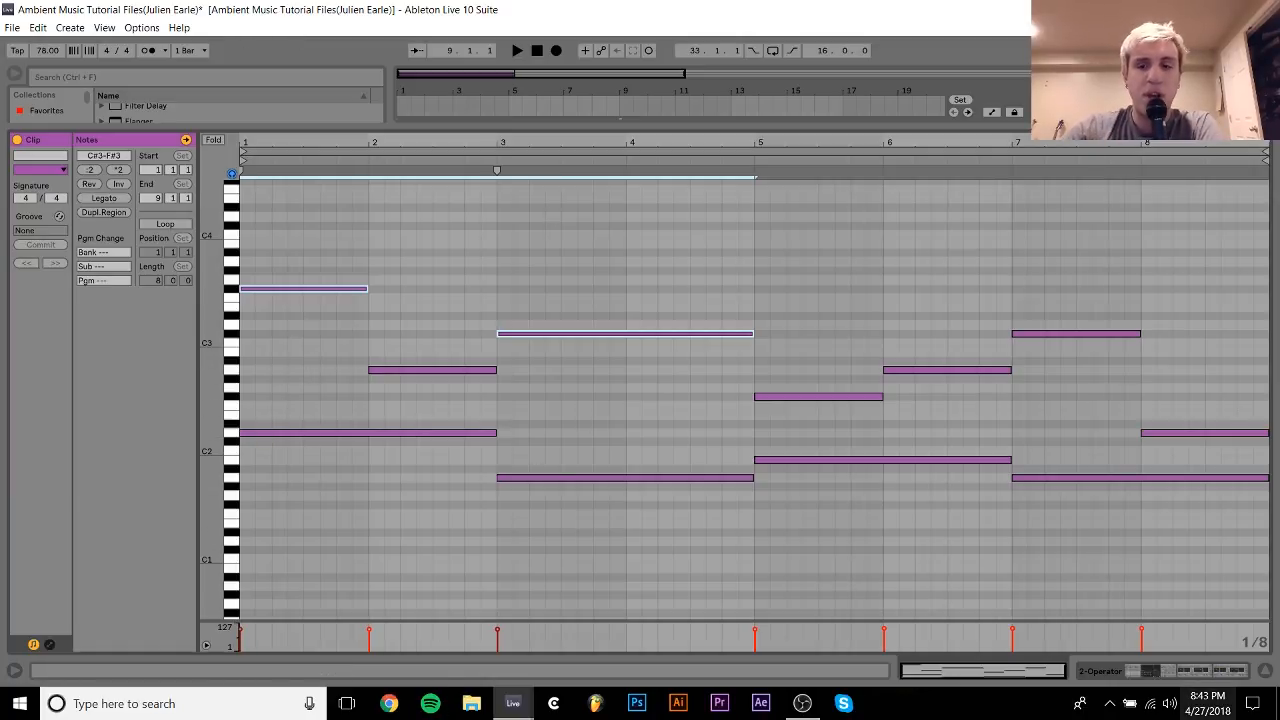
{"action": "left_click", "coordinate": [1158, 672]}
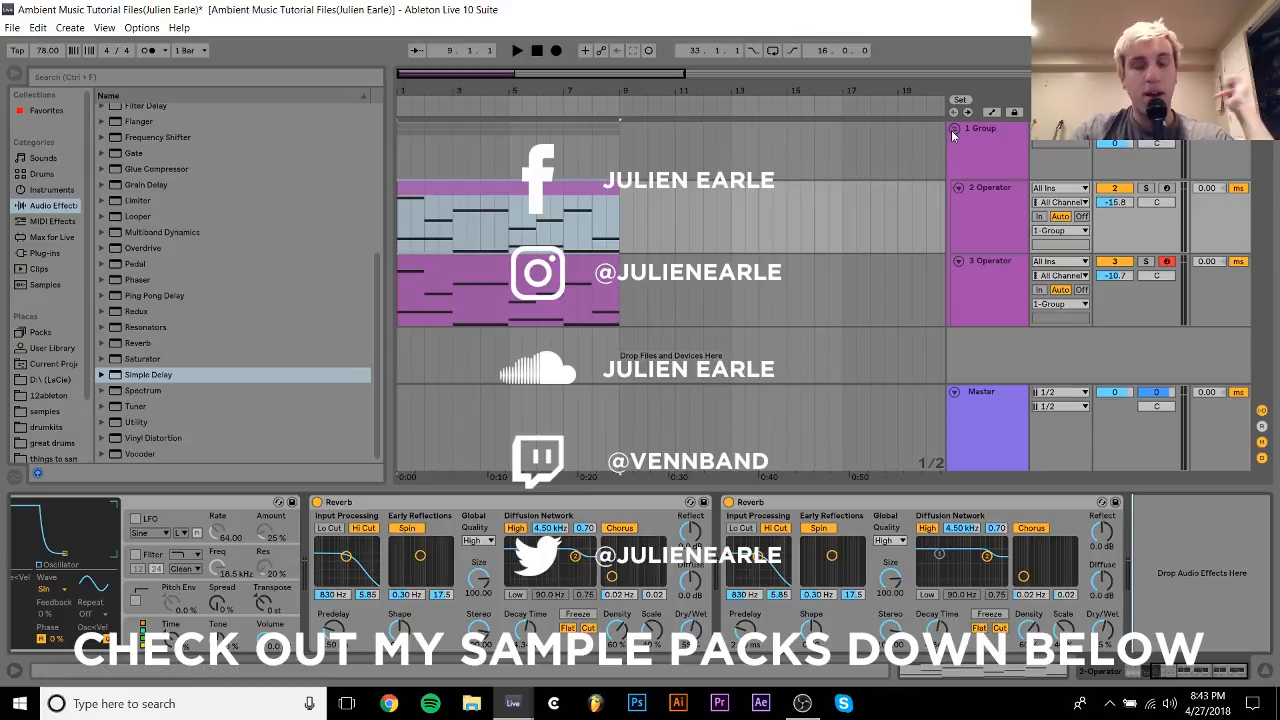
{"action": "left_click", "coordinate": [1008, 150]}
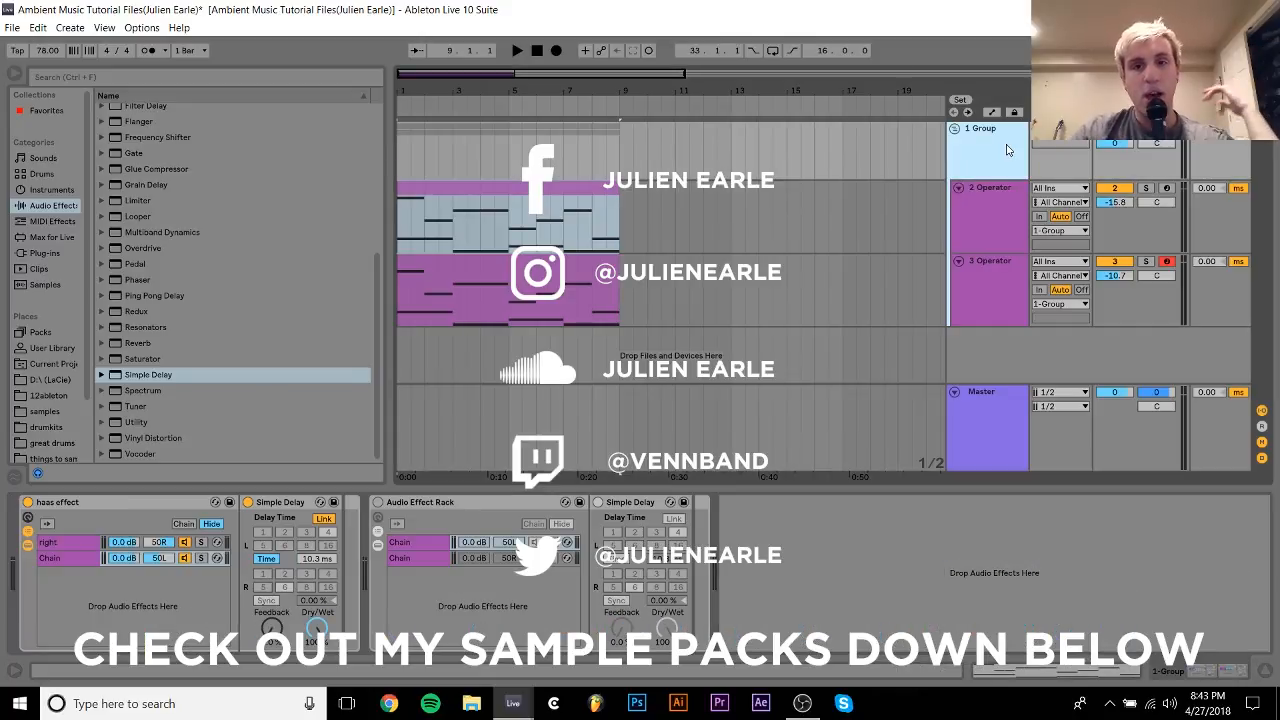